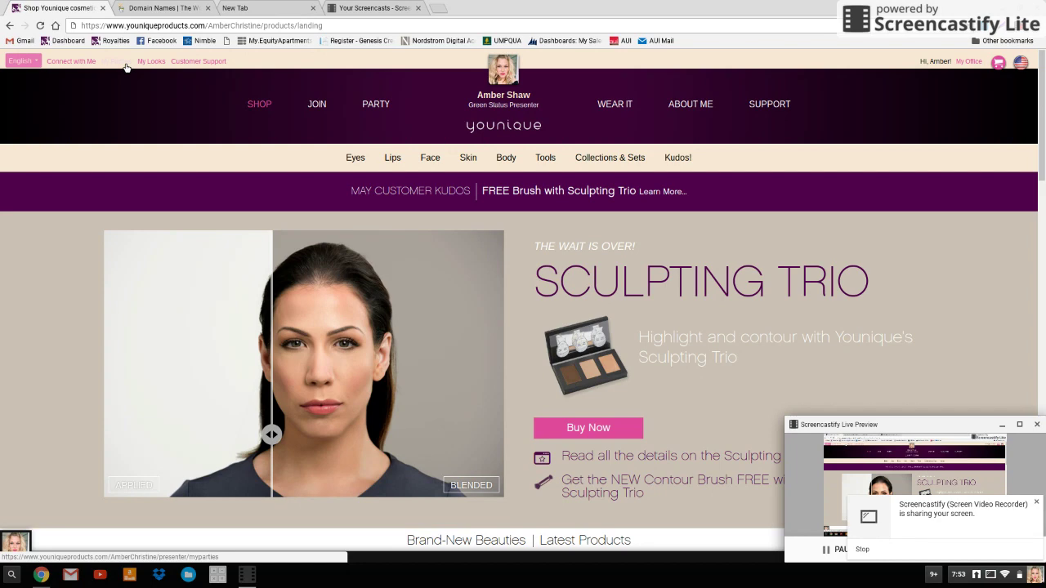
Start scheduling a new party from the My Parties page and choose to host it yourself
{"action": "left_click", "coordinate": [126, 63]}
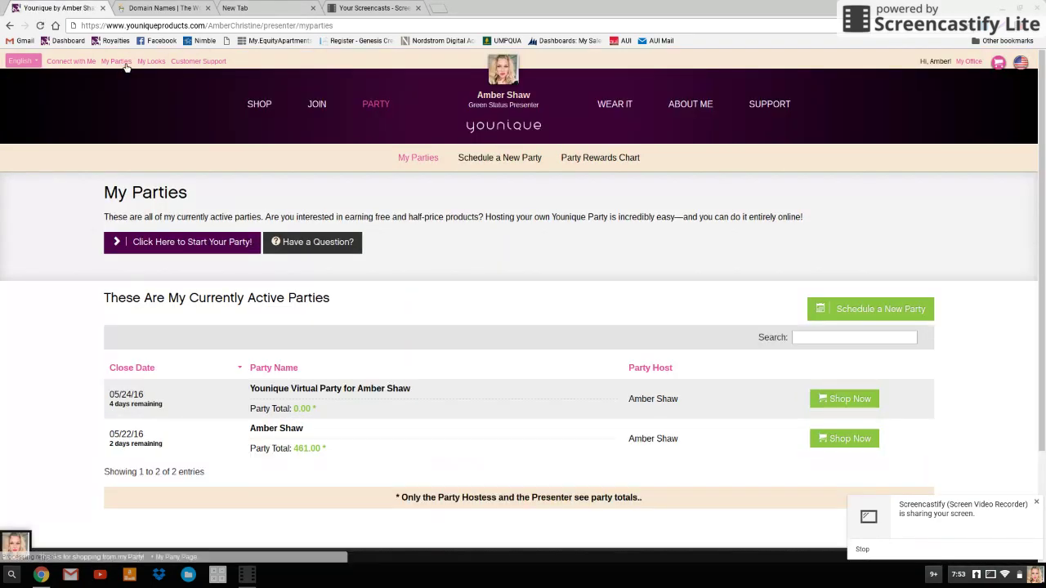
{"action": "left_click", "coordinate": [138, 245]}
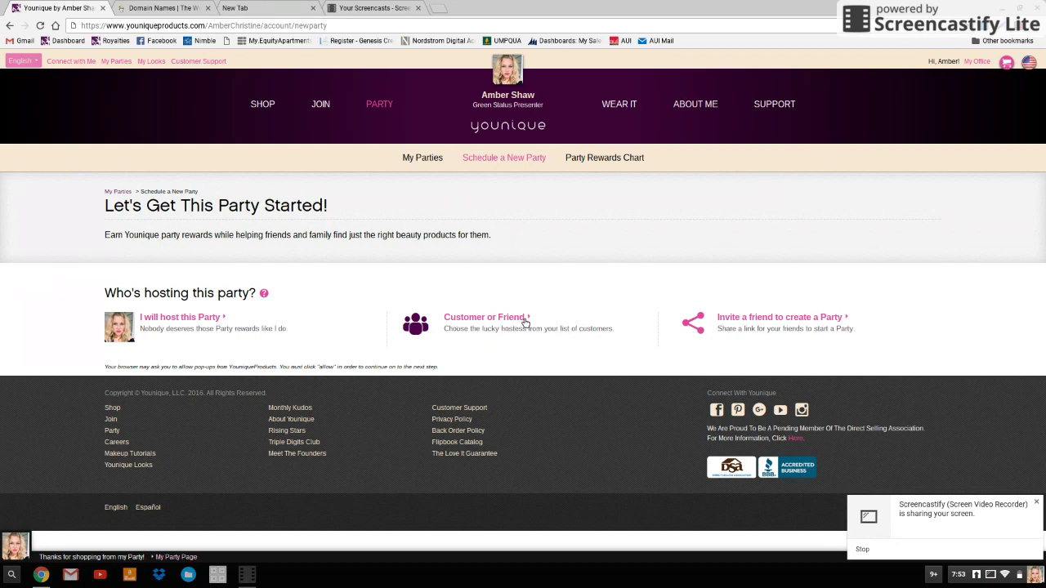
{"action": "left_click", "coordinate": [526, 322]}
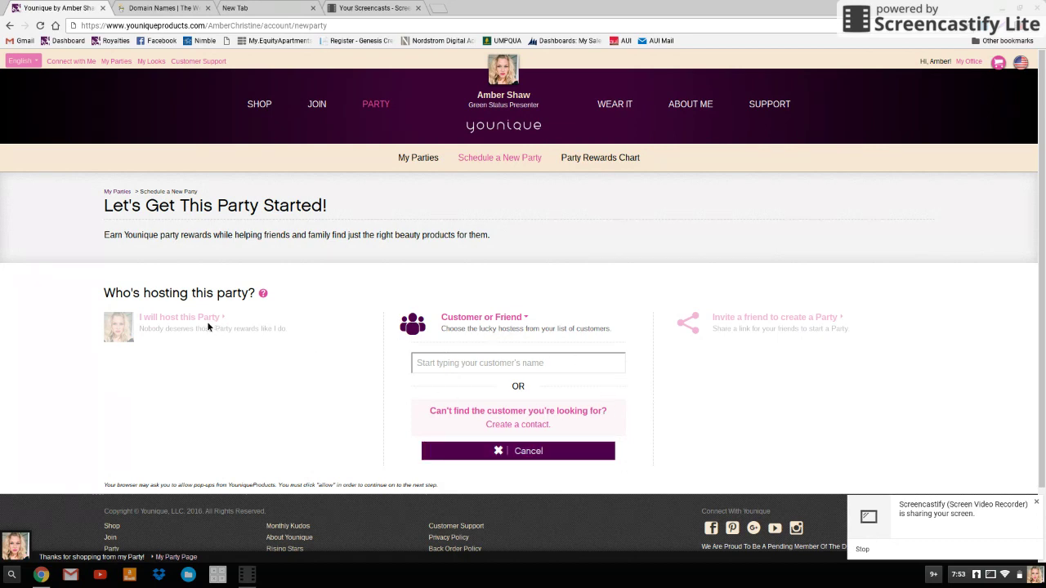
{"action": "left_click", "coordinate": [518, 451]}
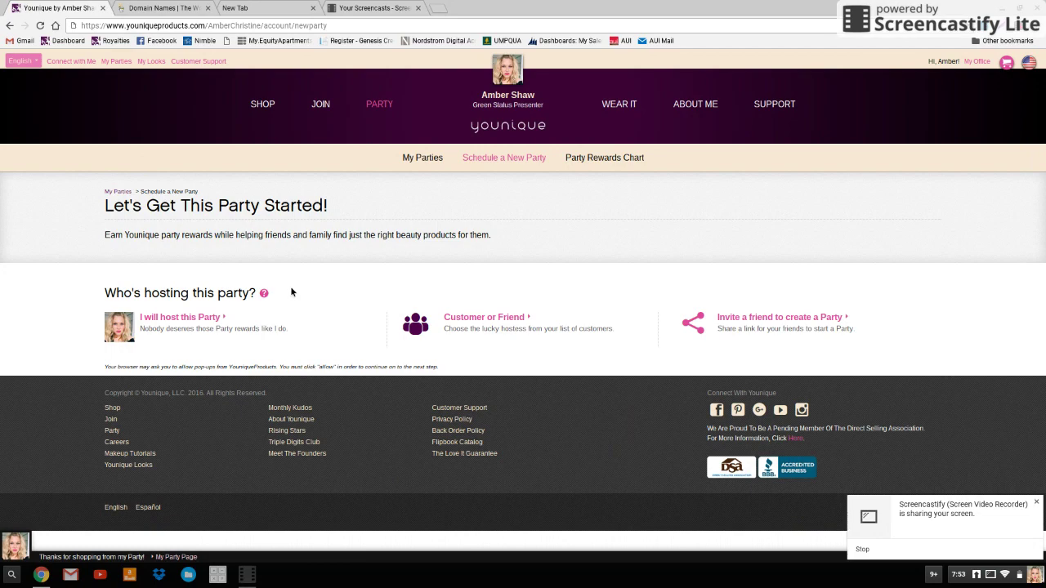
{"action": "left_click", "coordinate": [195, 325]}
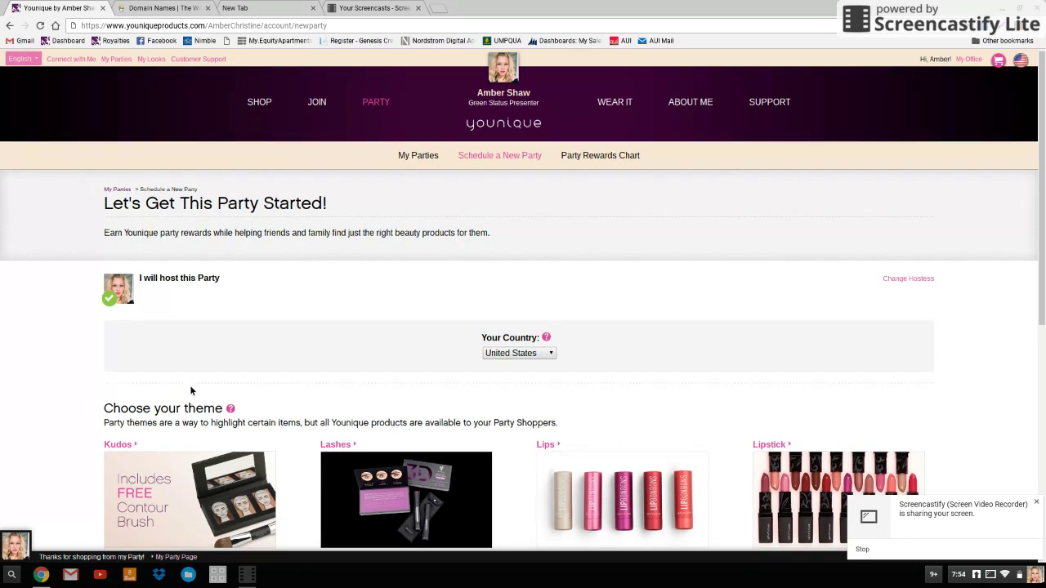
Choose the Kudos theme and customize the party name to the host's first name followed by "'s Launch Party"
{"action": "scroll", "coordinate": [189, 385], "scroll_direction": "down", "scroll_amount": 2}
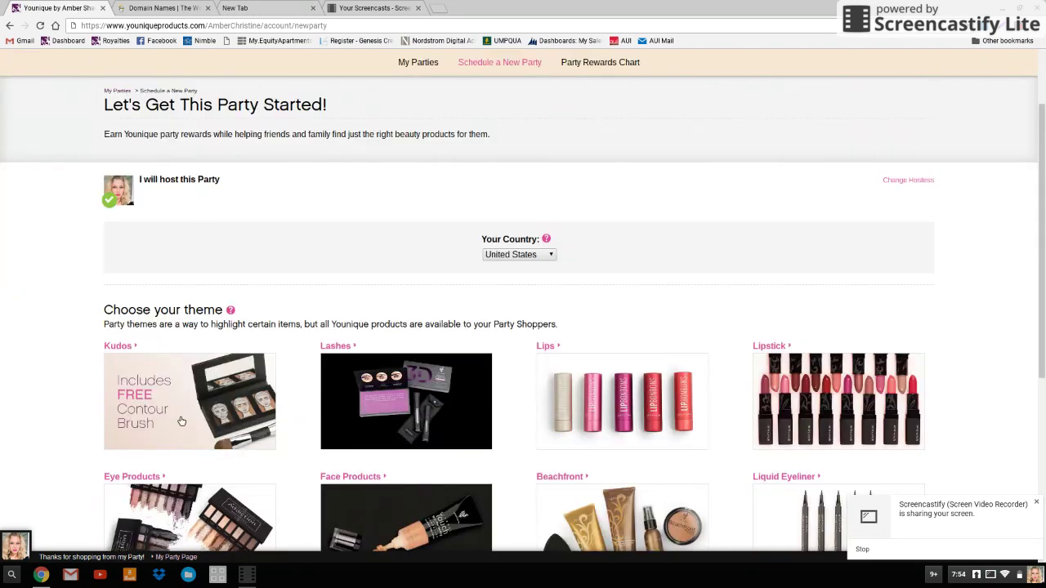
{"action": "left_click", "coordinate": [199, 381]}
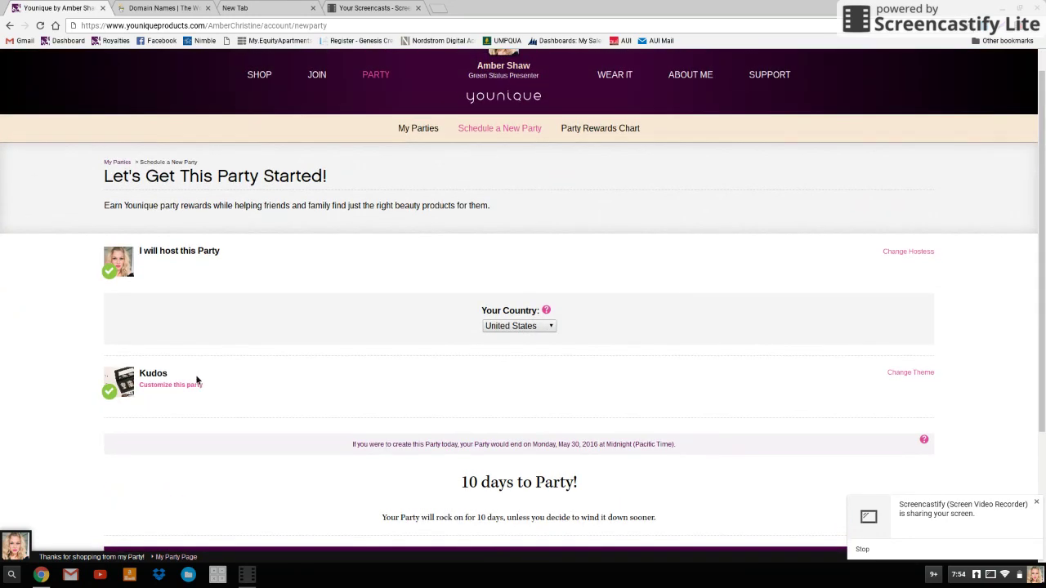
{"action": "left_click", "coordinate": [181, 387]}
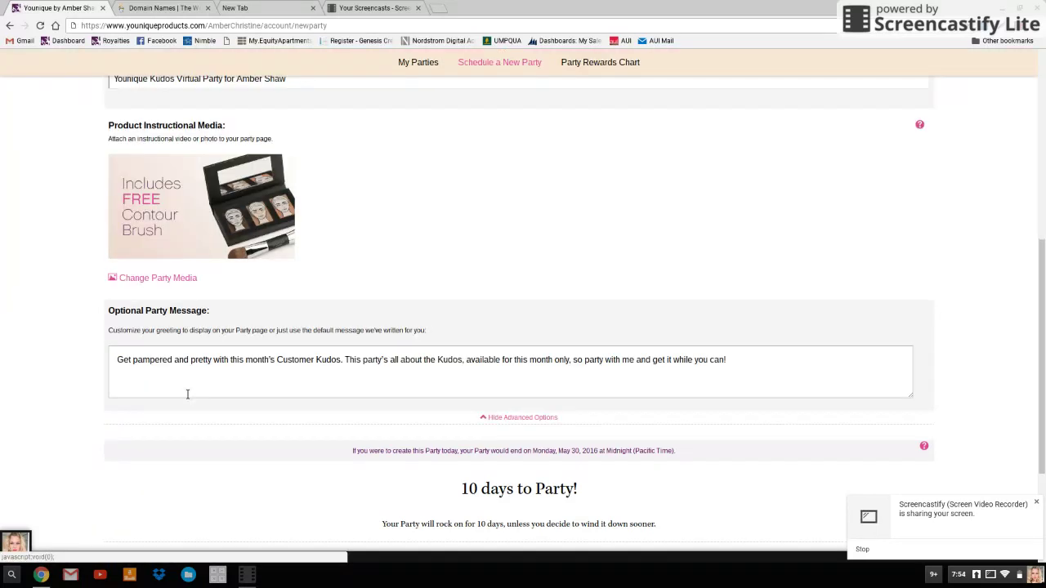
{"action": "scroll", "coordinate": [331, 319], "scroll_direction": "up", "scroll_amount": 3}
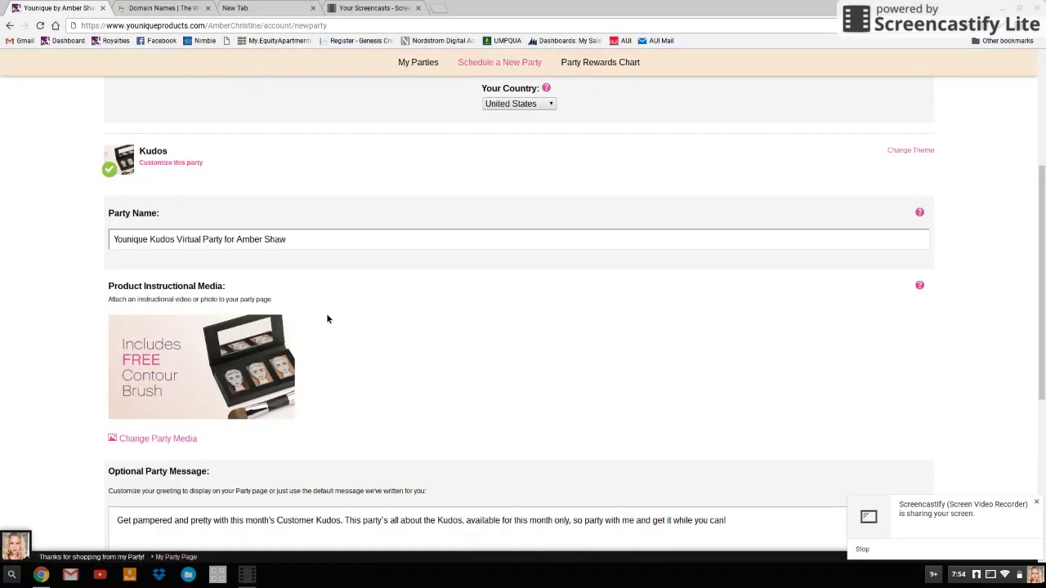
{"action": "left_click_drag", "start_coordinate": [299, 239], "coordinate": [6, 207]}
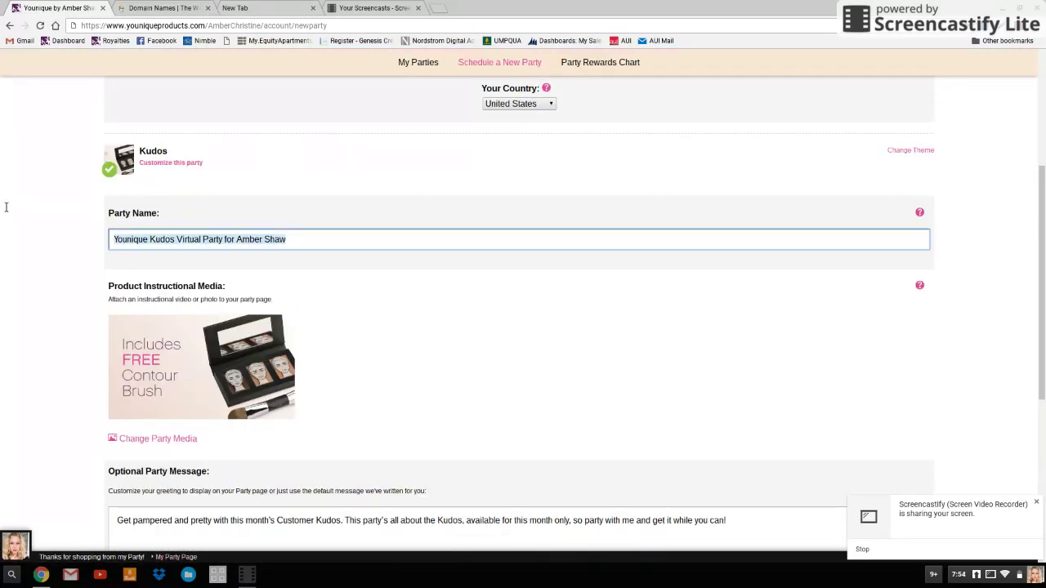
{"action": "type", "text": "Amber"}
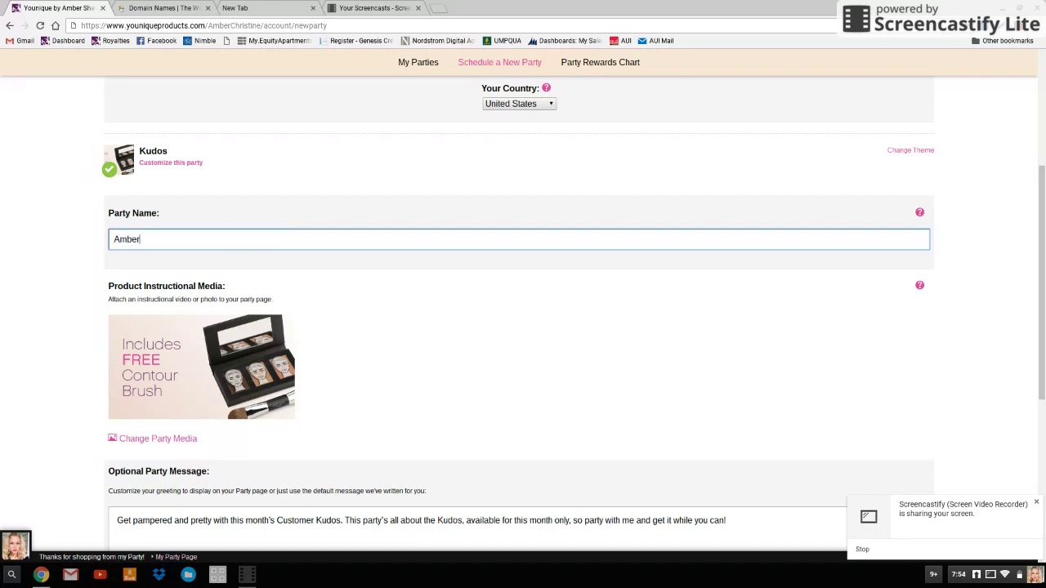
{"action": "type", "text": "'s Launch P"}
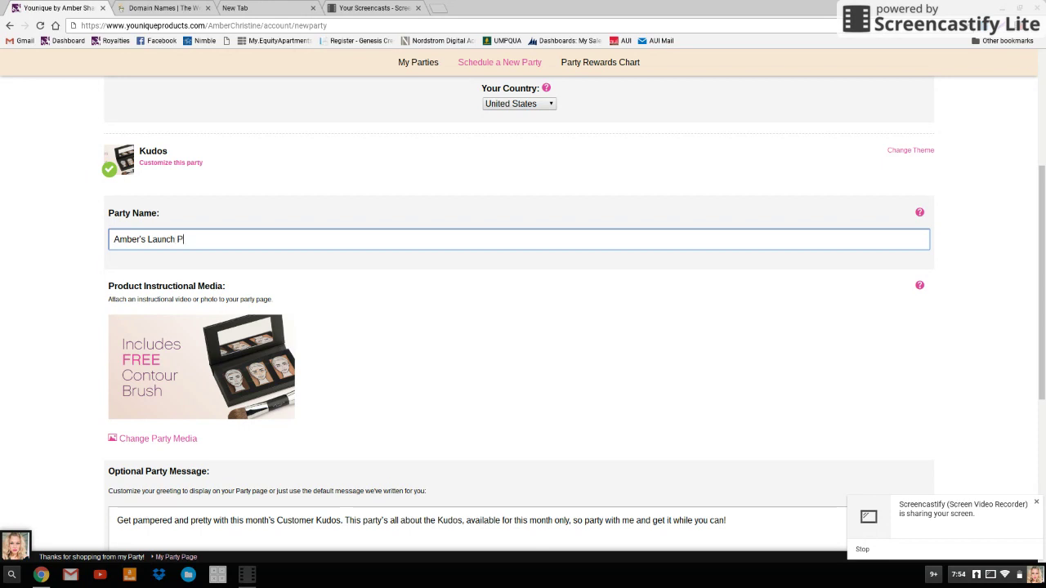
{"action": "type", "text": "arty"}
Keep the default party media and message and save the party
{"action": "scroll", "coordinate": [199, 346], "scroll_direction": "down", "scroll_amount": 2}
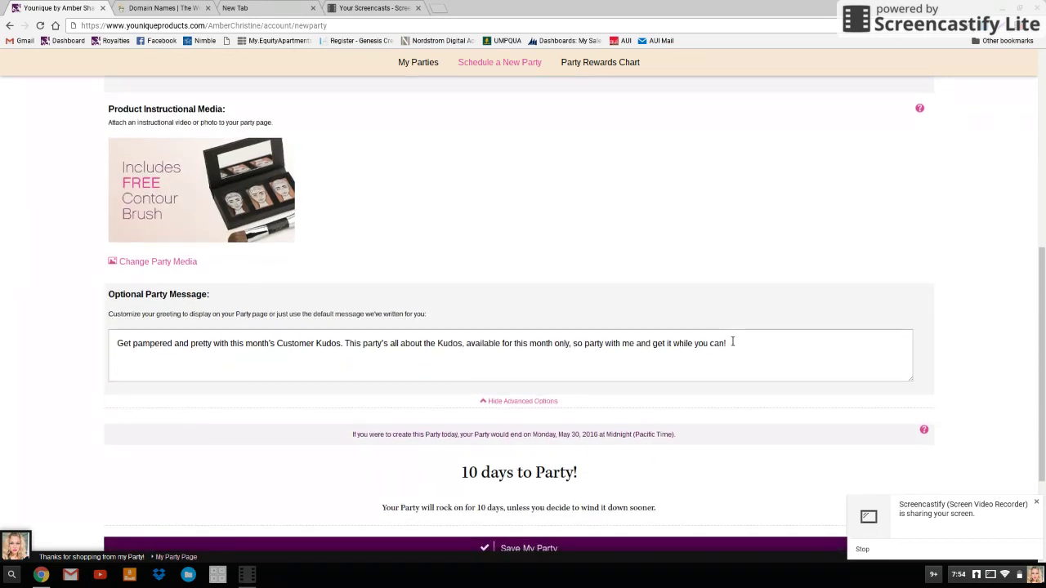
{"action": "scroll", "coordinate": [613, 408], "scroll_direction": "down", "scroll_amount": 2}
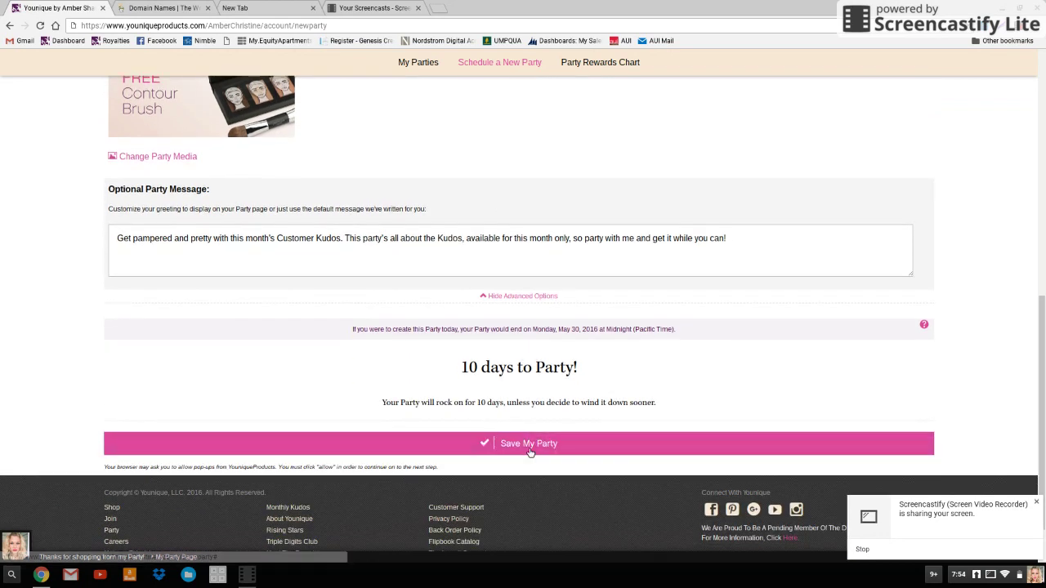
{"action": "left_click", "coordinate": [529, 443]}
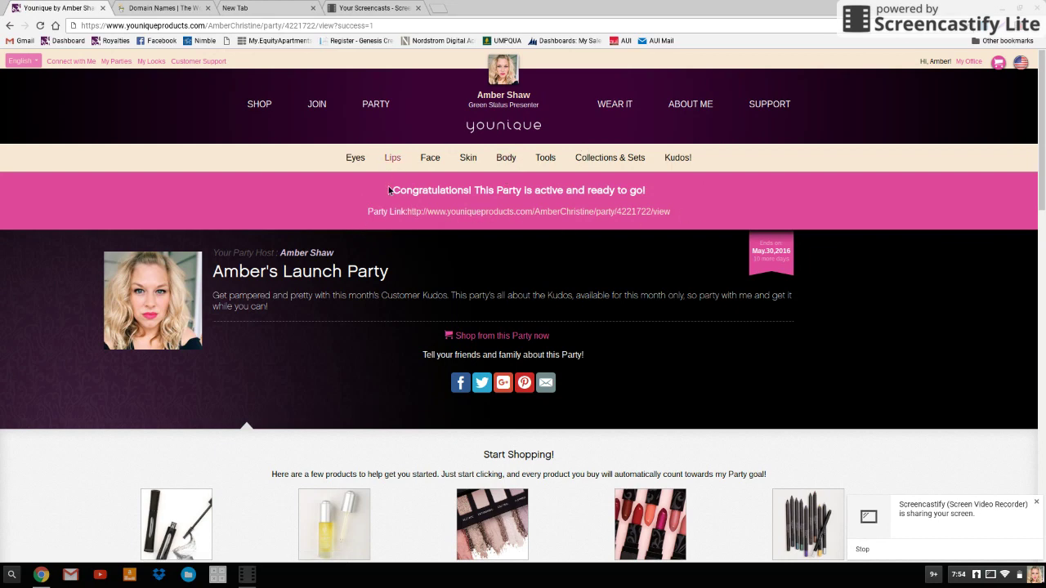
Open the new party's link and look over its shopping, video party and performance sections
{"action": "left_click", "coordinate": [454, 214]}
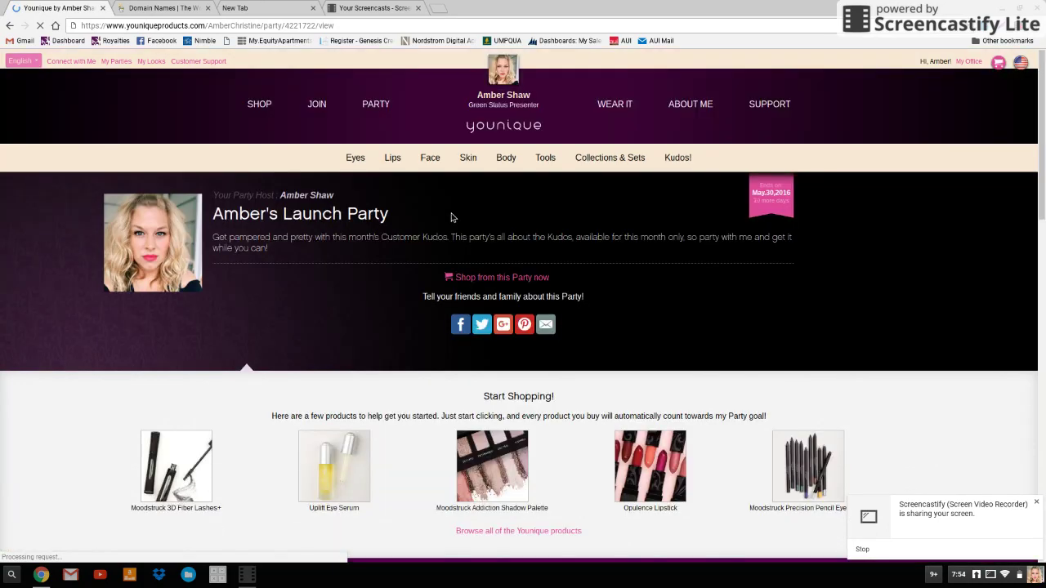
{"action": "scroll", "coordinate": [455, 217], "scroll_direction": "down", "scroll_amount": 2}
{"action": "scroll", "coordinate": [455, 218], "scroll_direction": "down", "scroll_amount": 7}
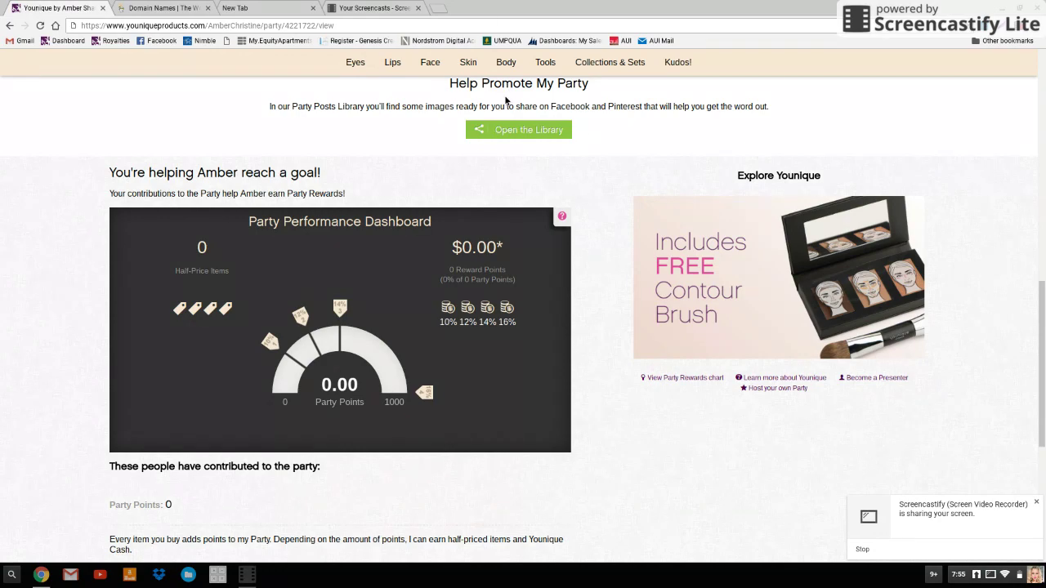
{"action": "scroll", "coordinate": [315, 357], "scroll_direction": "up", "scroll_amount": 6}
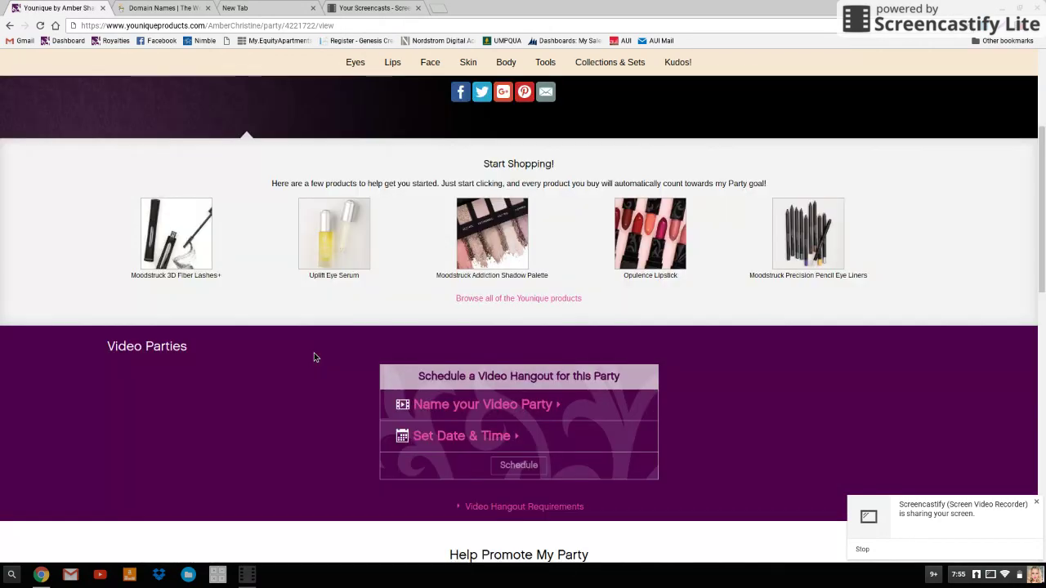
Switch to the GoDaddy site and search for the domain name teamlashqueen.com
{"action": "left_click", "coordinate": [157, 6]}
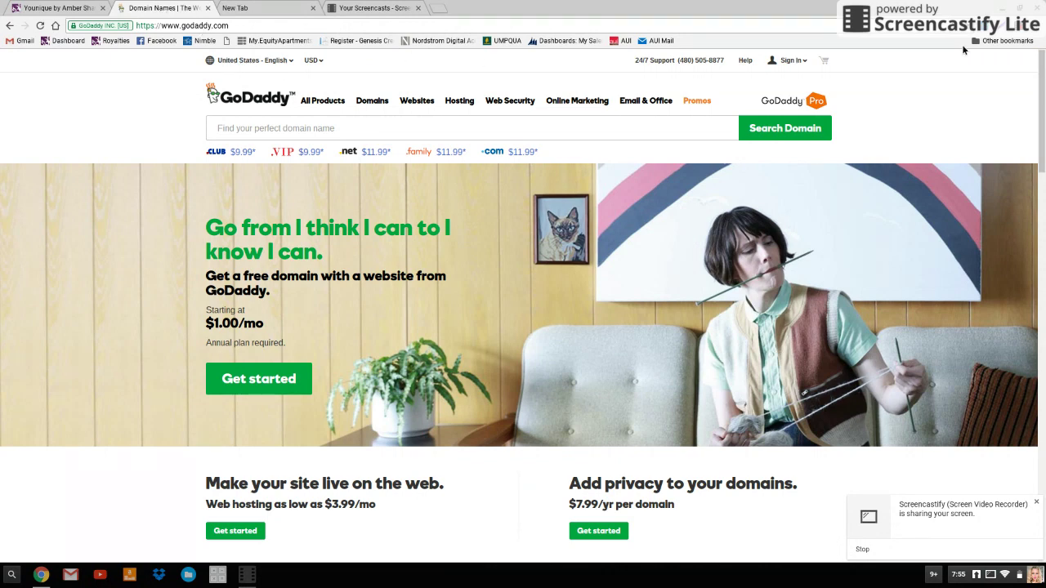
{"action": "left_click", "coordinate": [396, 139]}
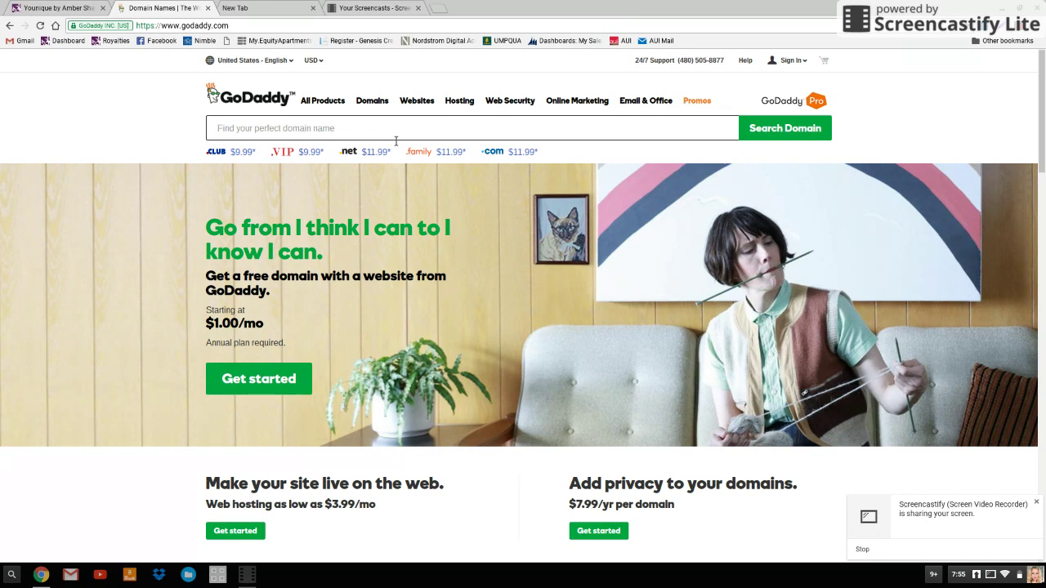
{"action": "left_click", "coordinate": [396, 138]}
{"action": "type", "text": "team"}
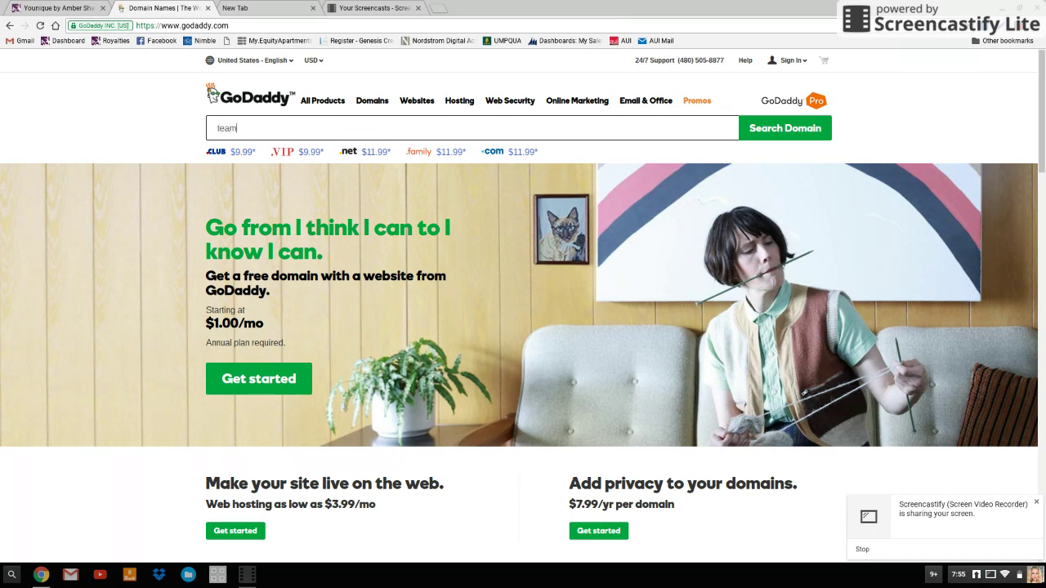
{"action": "type", "text": "lashqueen.com"}
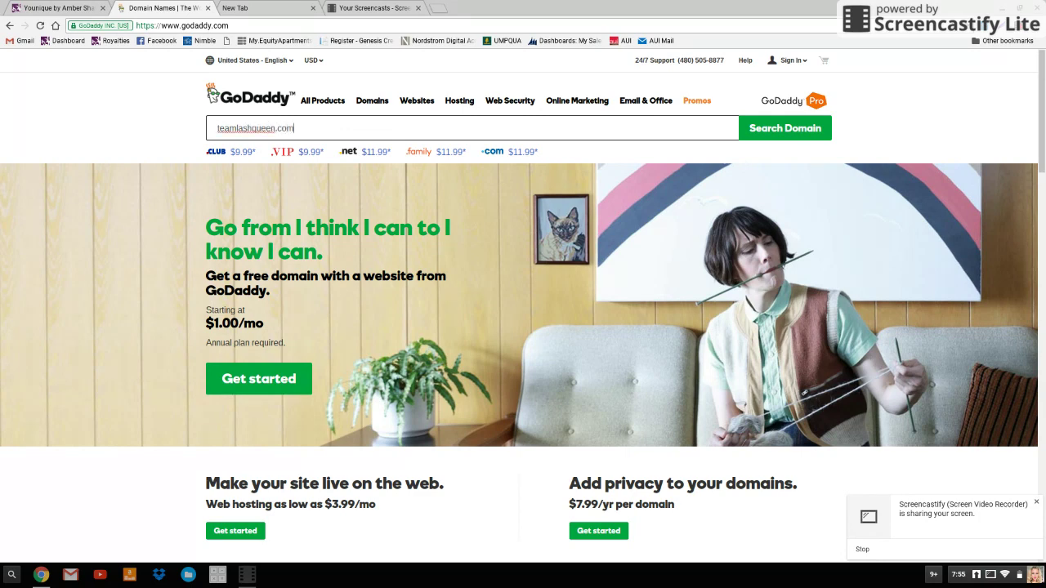
{"action": "left_click", "coordinate": [788, 132]}
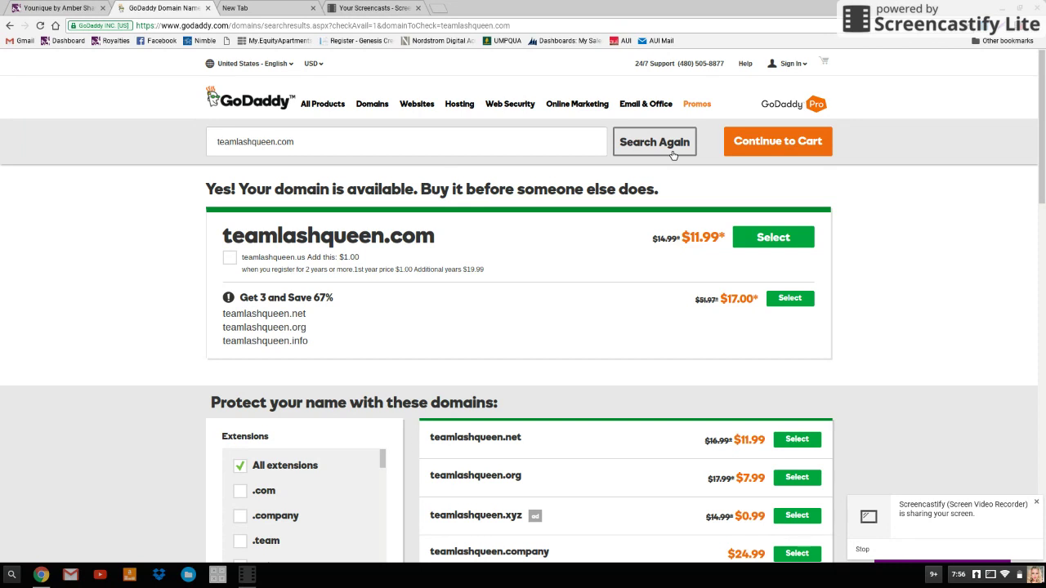
Add teamlashqueen.com to the cart without paid extras and set its registration term to 1 year
{"action": "left_click", "coordinate": [758, 237]}
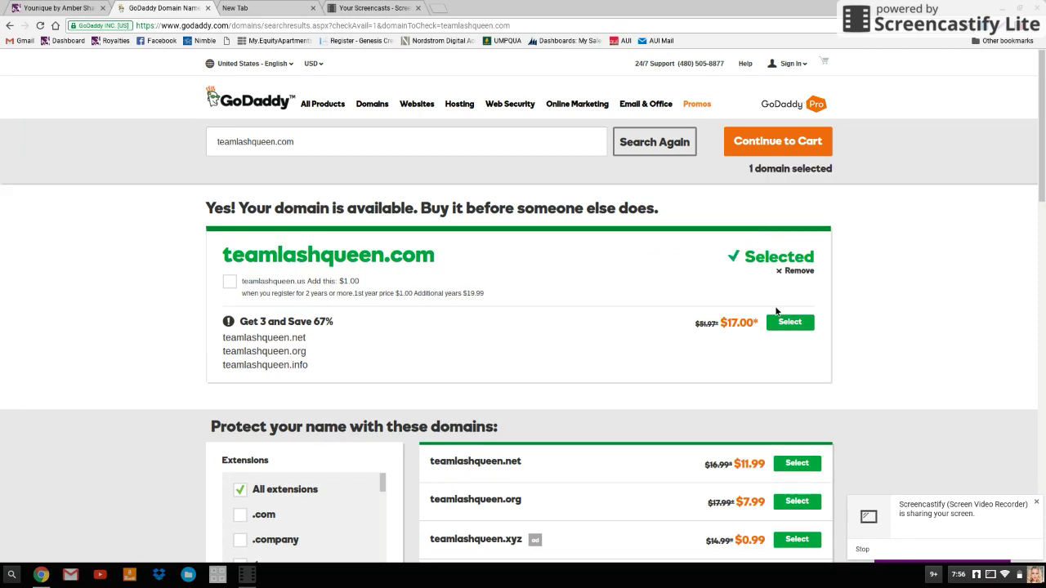
{"action": "left_click", "coordinate": [776, 154]}
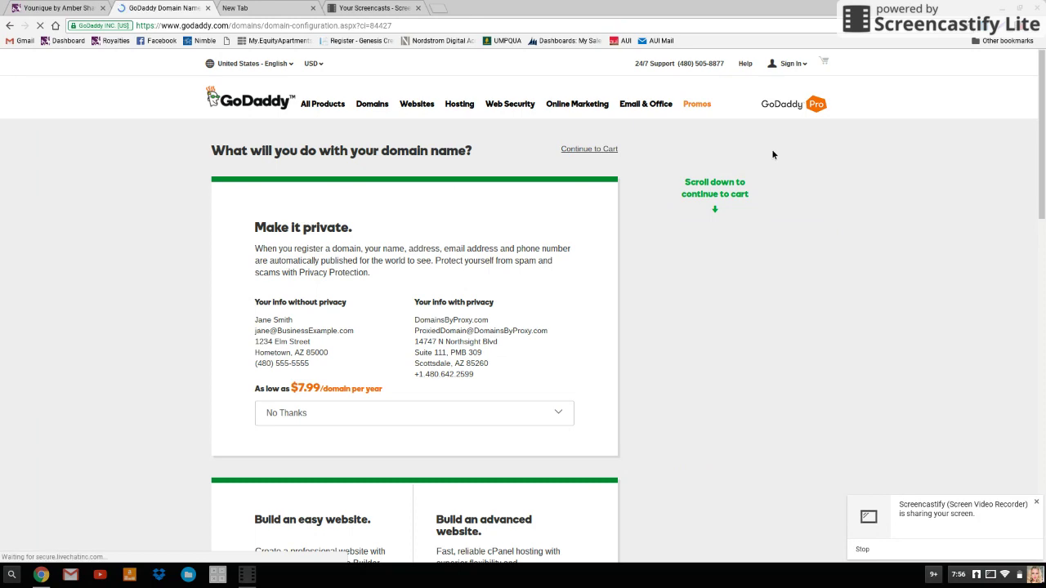
{"action": "scroll", "coordinate": [404, 211], "scroll_direction": "down", "scroll_amount": 5}
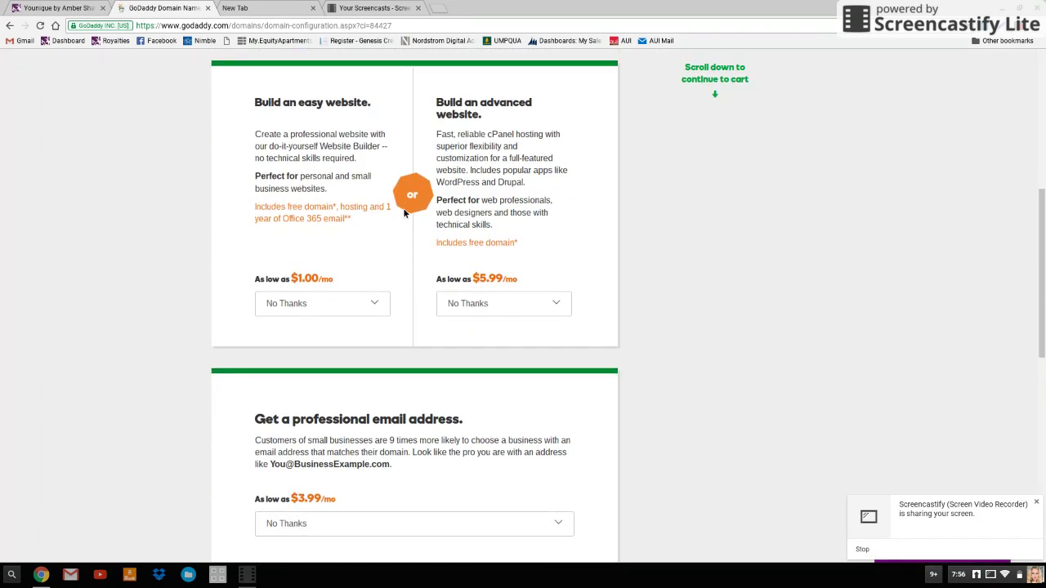
{"action": "scroll", "coordinate": [404, 213], "scroll_direction": "down", "scroll_amount": 3}
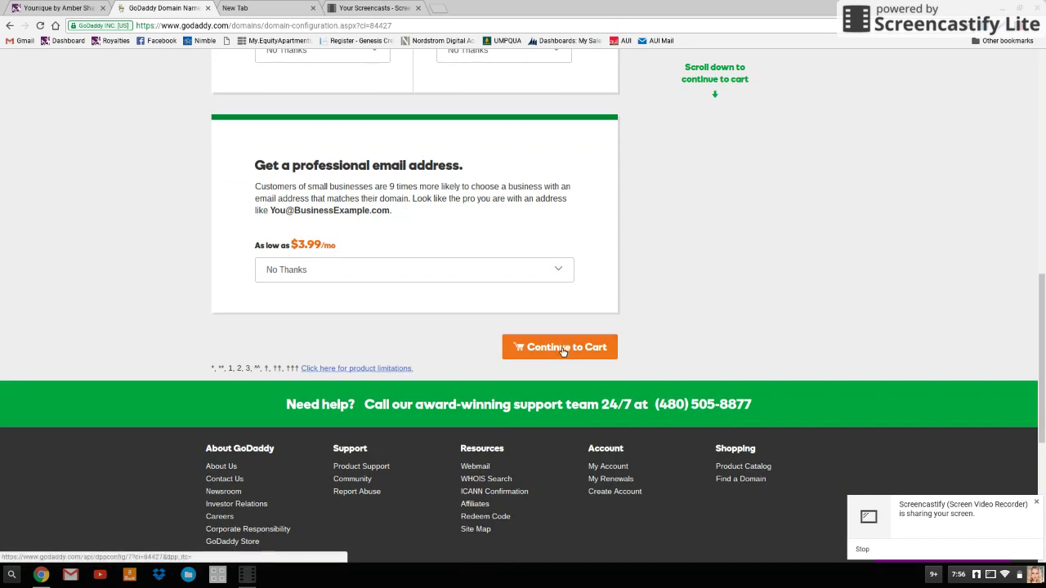
{"action": "left_click", "coordinate": [562, 349]}
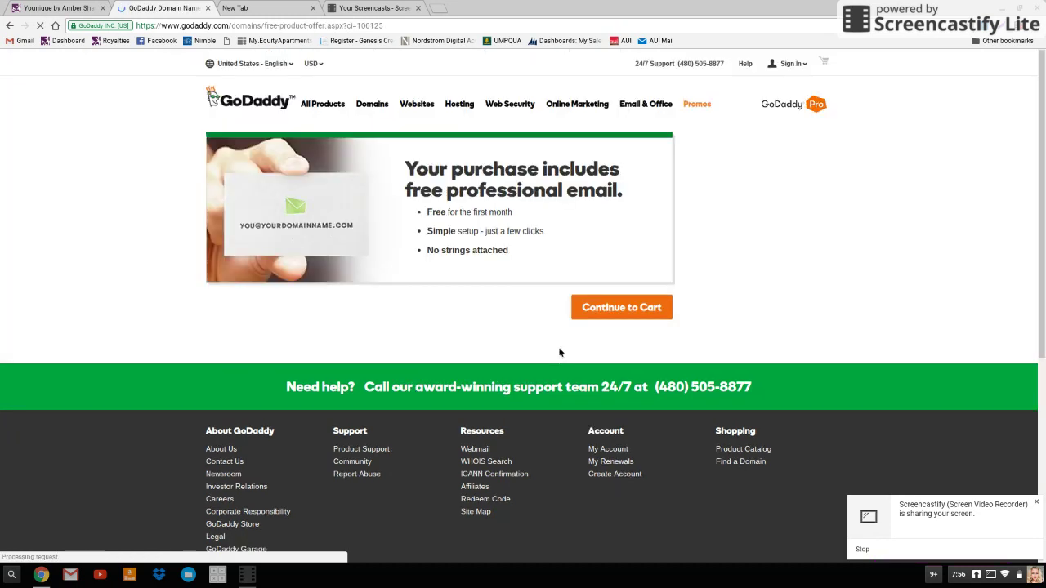
{"action": "left_click", "coordinate": [621, 312]}
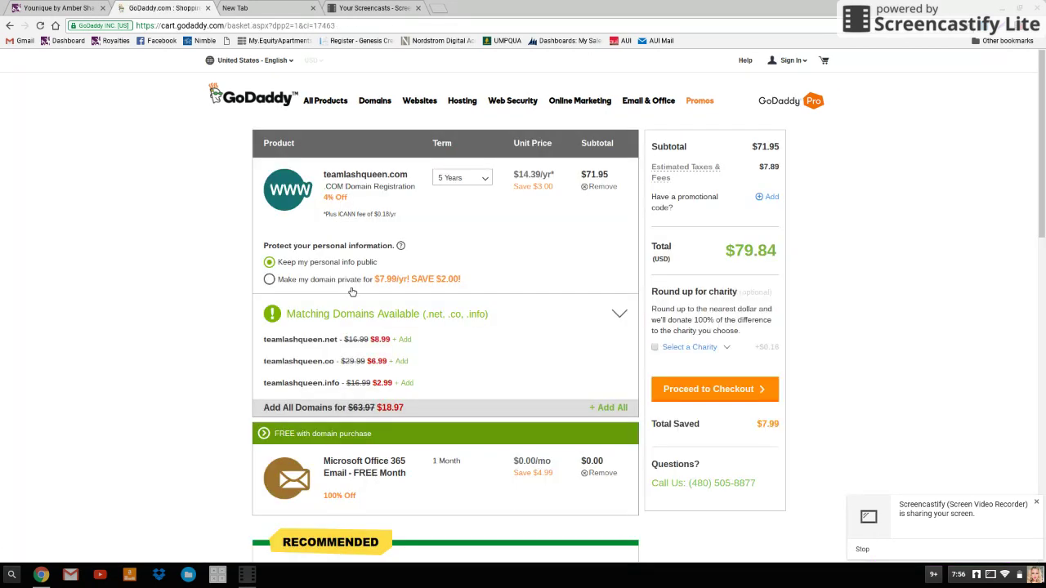
{"action": "left_click", "coordinate": [470, 182]}
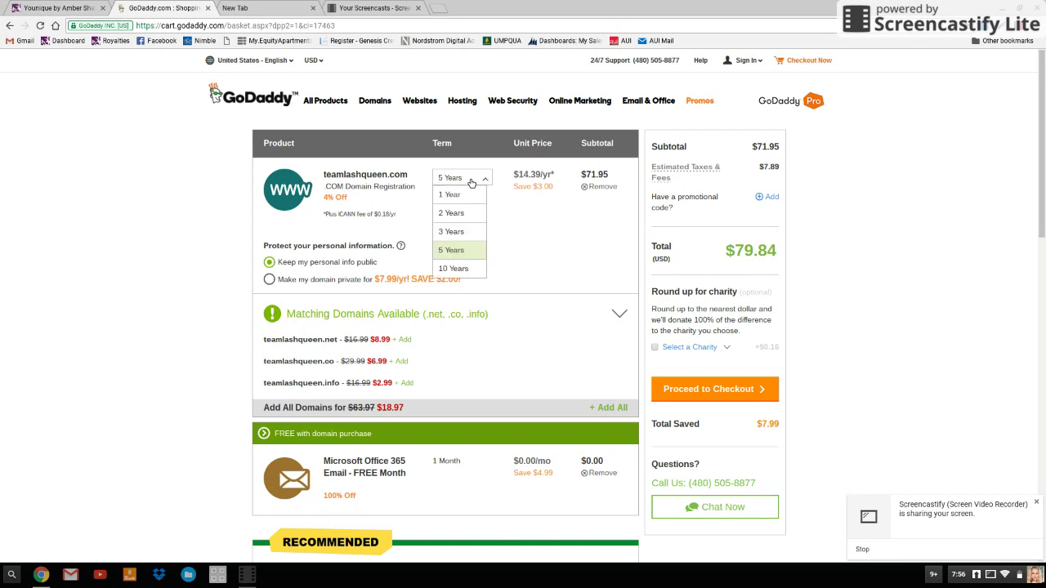
{"action": "left_click", "coordinate": [471, 197]}
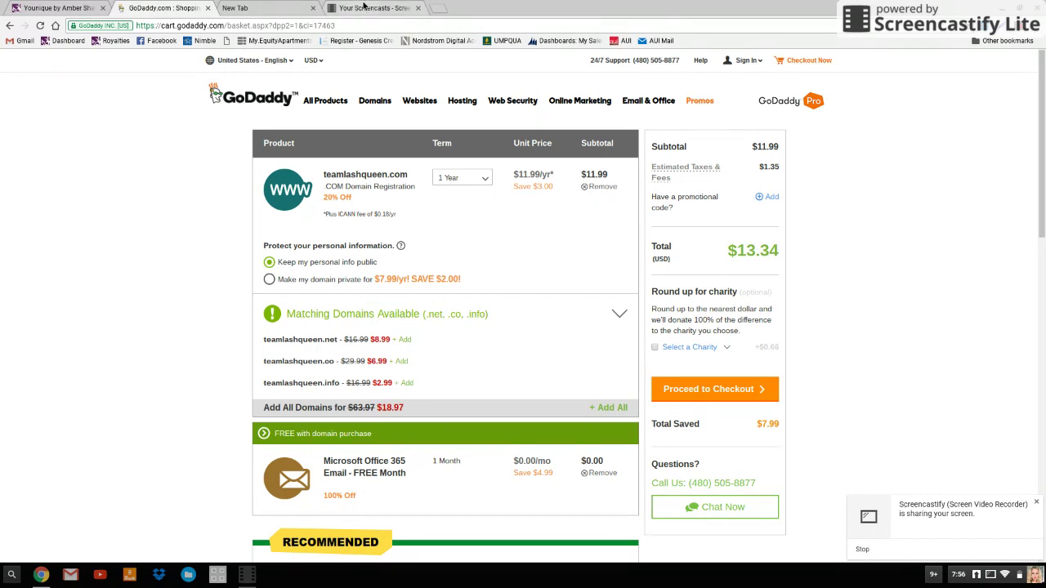
Search the web for "go daddy promo code" in the empty browser tab and open RetailMeNot's GoDaddy coupon page
{"action": "left_click", "coordinate": [304, 7]}
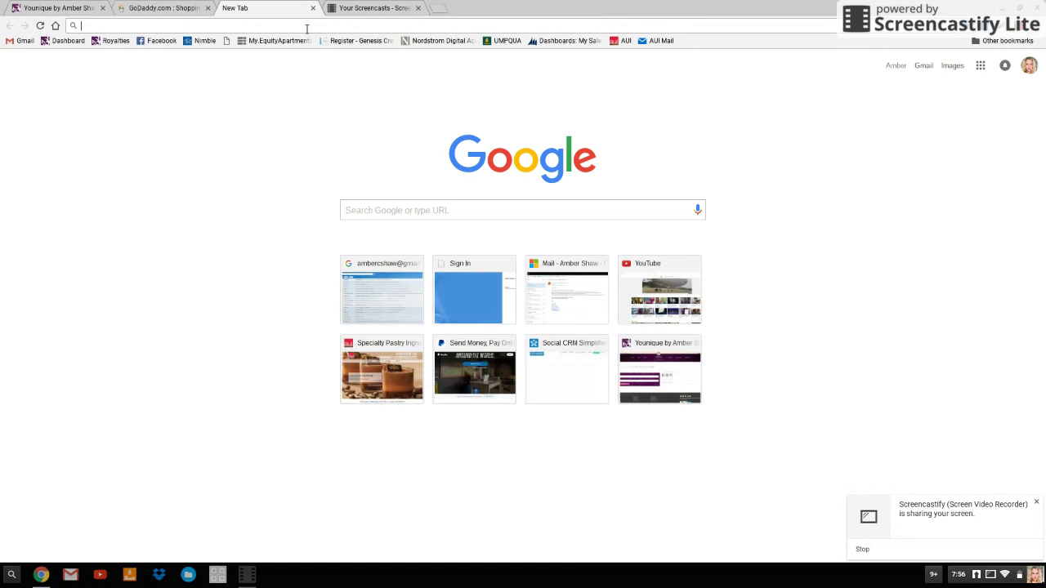
{"action": "left_click", "coordinate": [306, 25]}
{"action": "type", "text": "go daddy"}
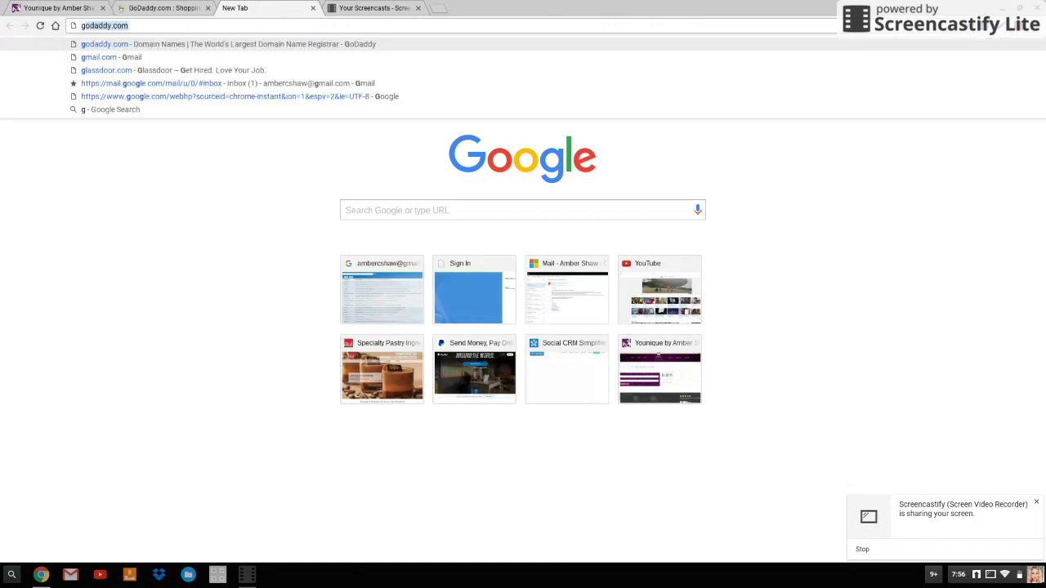
{"action": "type", "text": " promo cod"}
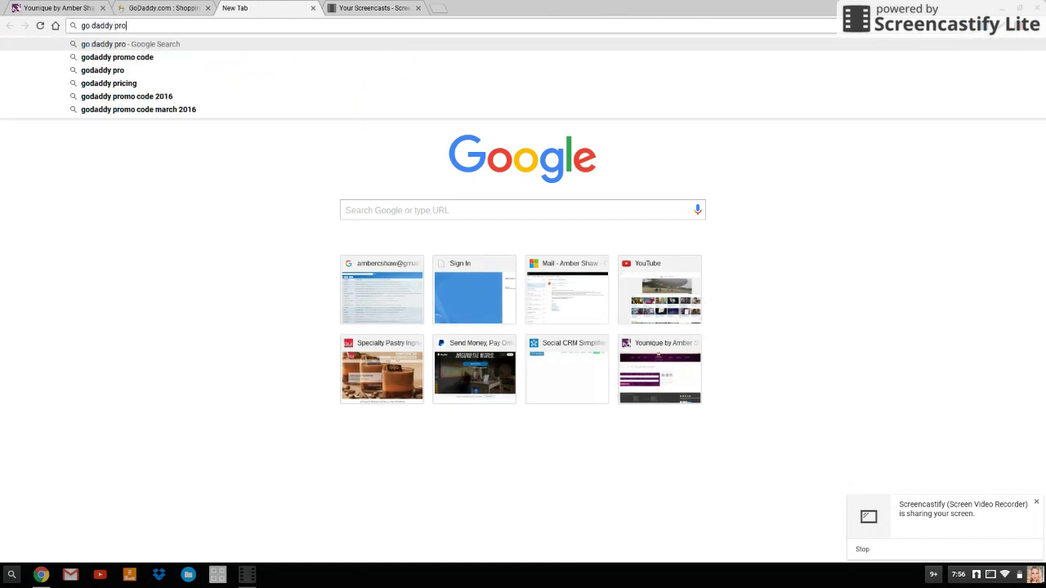
{"action": "type", "text": "e"}
{"action": "key", "text": "Return"}
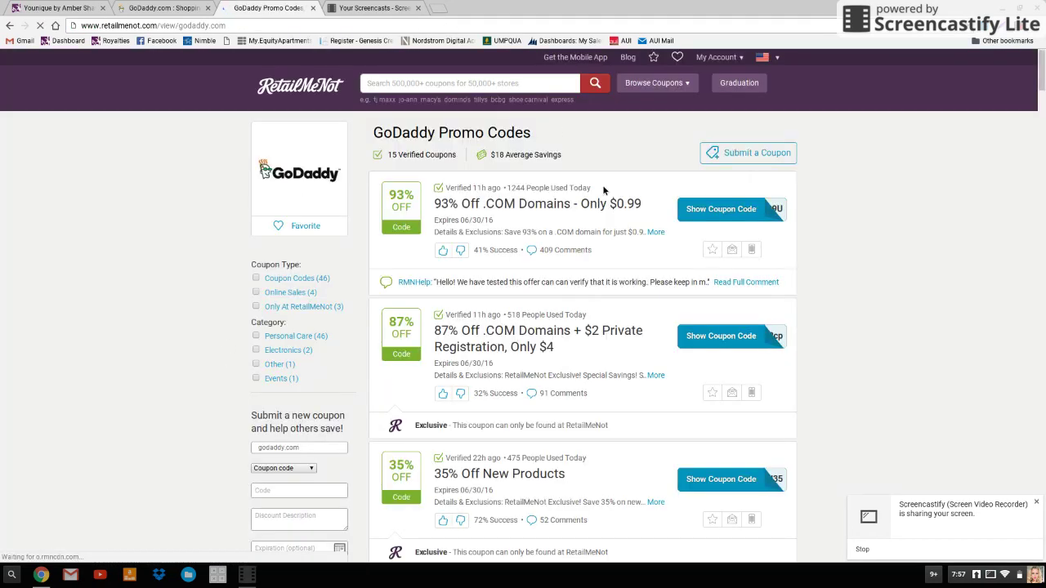
Reveal RetailMeNot's 93% off .COM domains coupon code and open the promotional code entry in the GoDaddy cart
{"action": "left_click", "coordinate": [758, 209]}
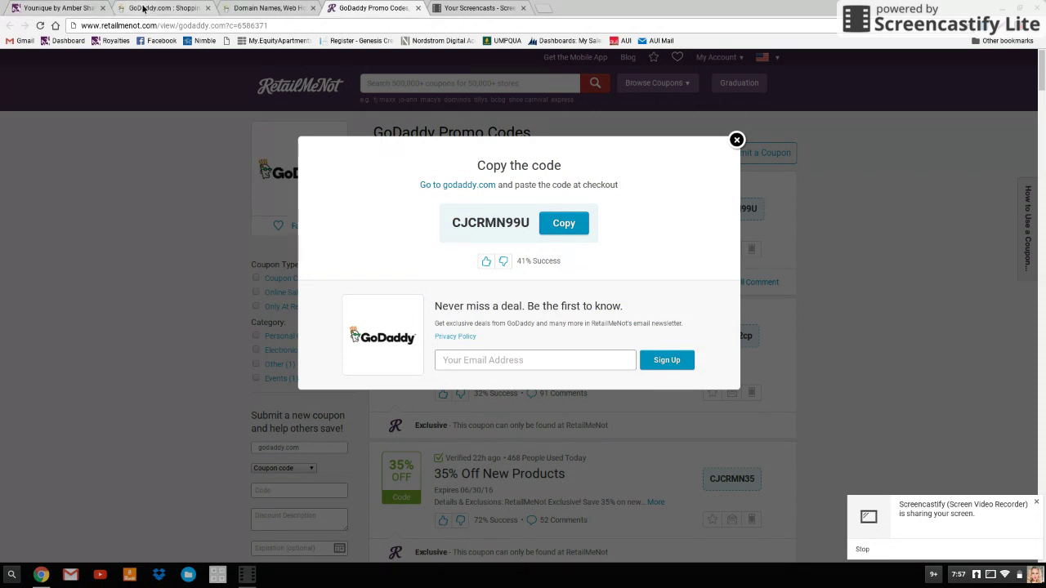
{"action": "left_click", "coordinate": [187, 10]}
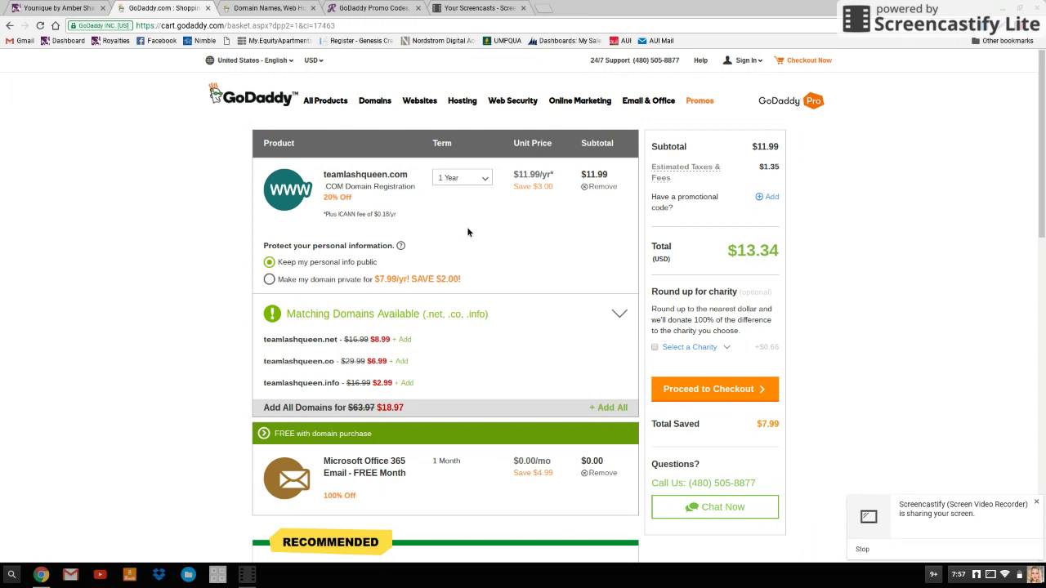
{"action": "left_click", "coordinate": [771, 198]}
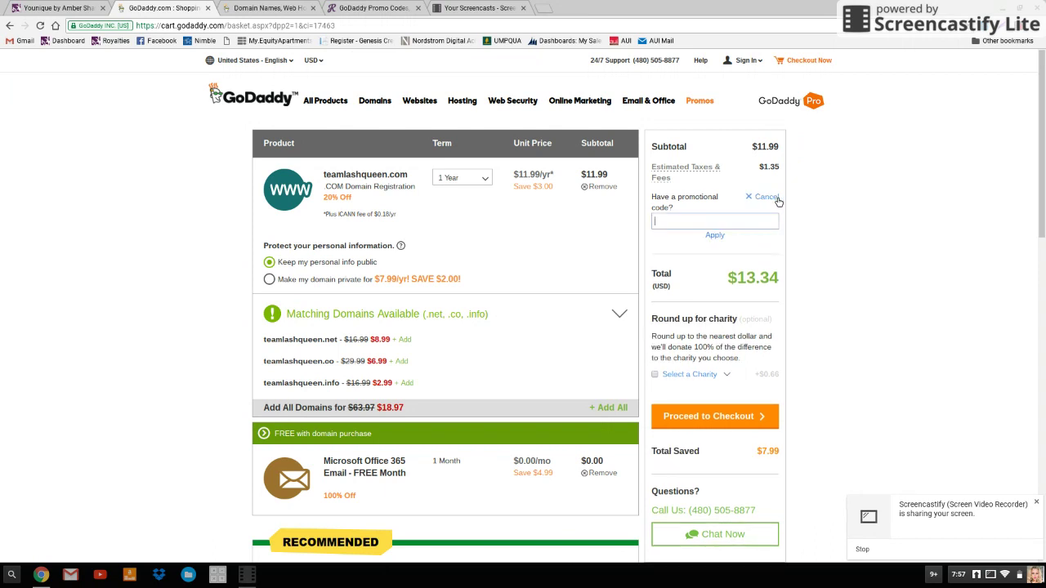
{"action": "type", "text": "https://ww"}
{"action": "key", "text": "ctrl+z"}
Copy the coupon code CJCRMN99U from RetailMeNot and apply it as the promotional code in the GoDaddy cart
{"action": "left_click", "coordinate": [374, 7]}
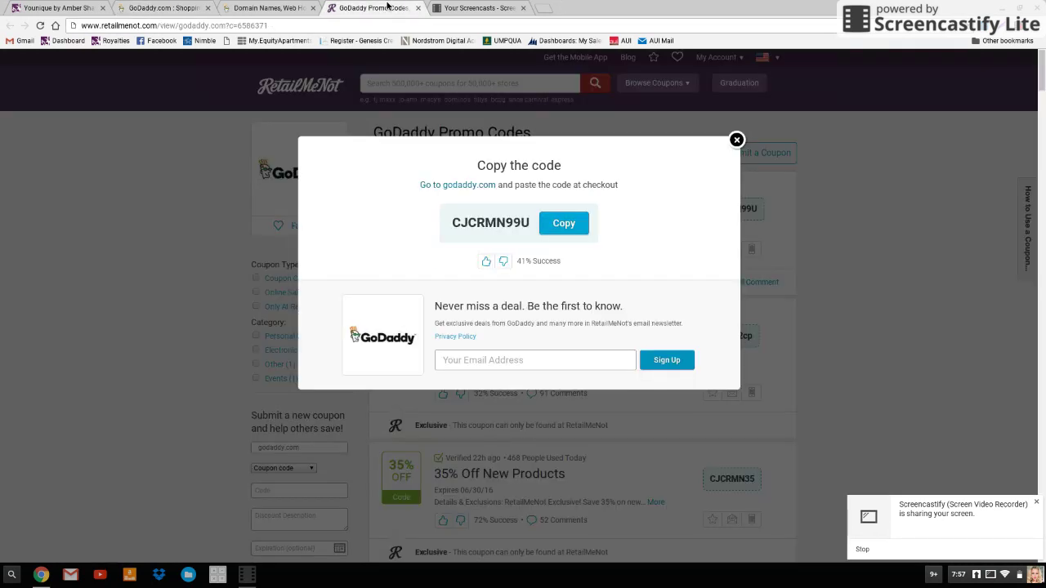
{"action": "left_click", "coordinate": [346, 154]}
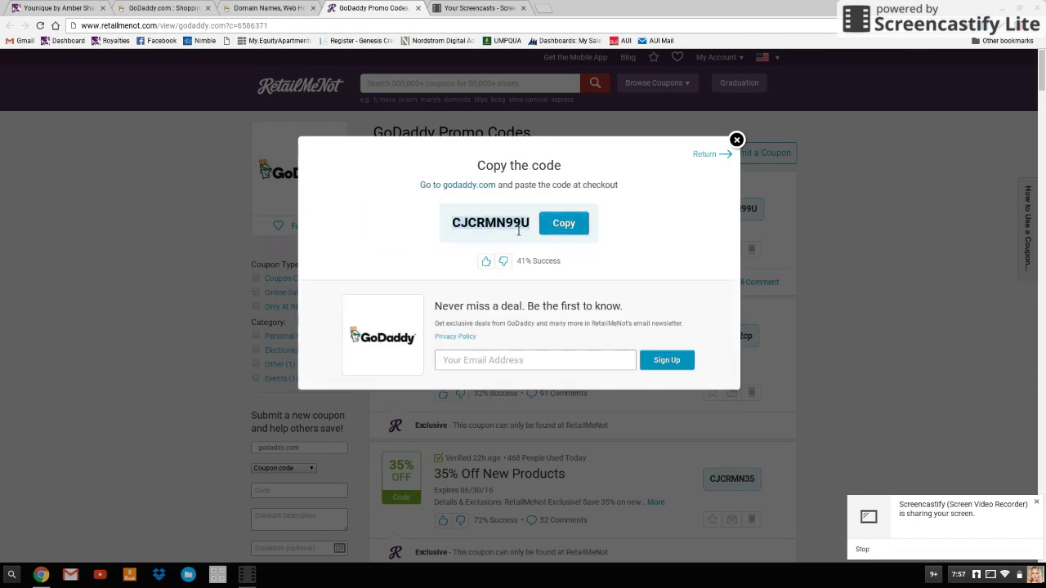
{"action": "left_click", "coordinate": [269, 8]}
{"action": "left_click", "coordinate": [180, 8]}
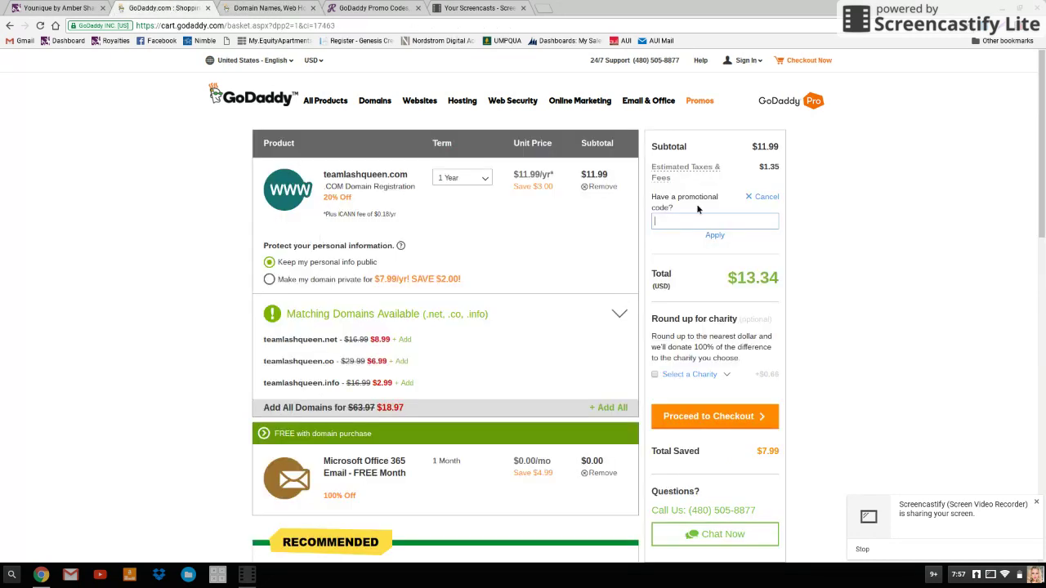
{"action": "key", "text": "ctrl+v"}
{"action": "left_click", "coordinate": [716, 236]}
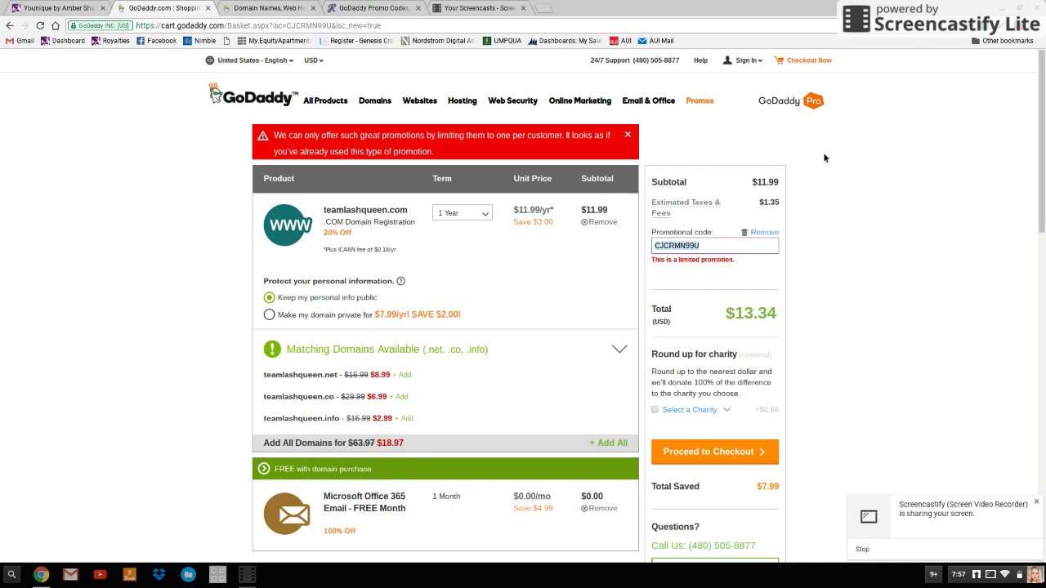
Look over the cart, proceed to the checkout login page, and close that checkout page
{"action": "scroll", "coordinate": [627, 327], "scroll_direction": "down", "scroll_amount": 2}
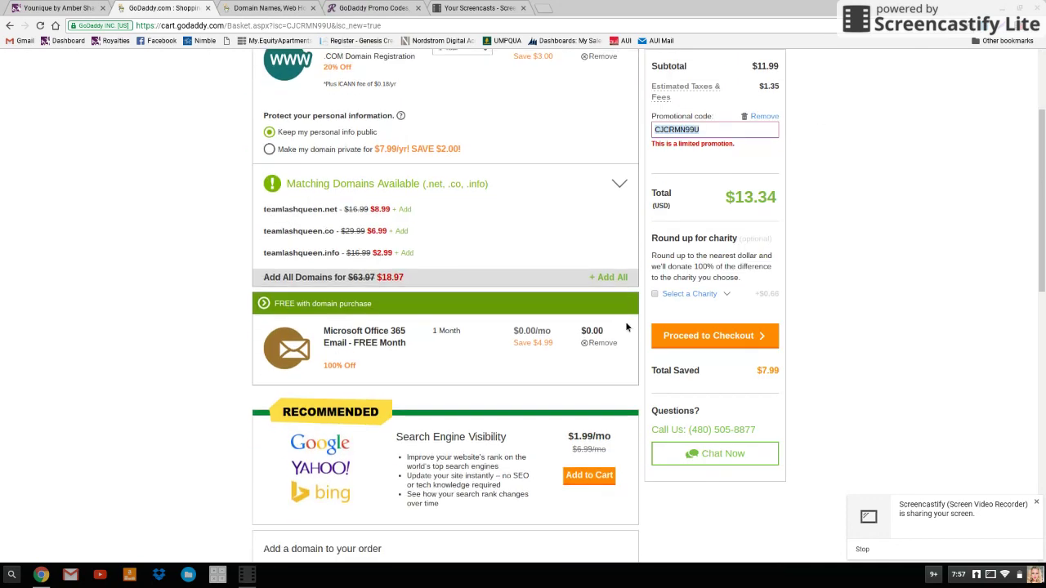
{"action": "left_click", "coordinate": [773, 334]}
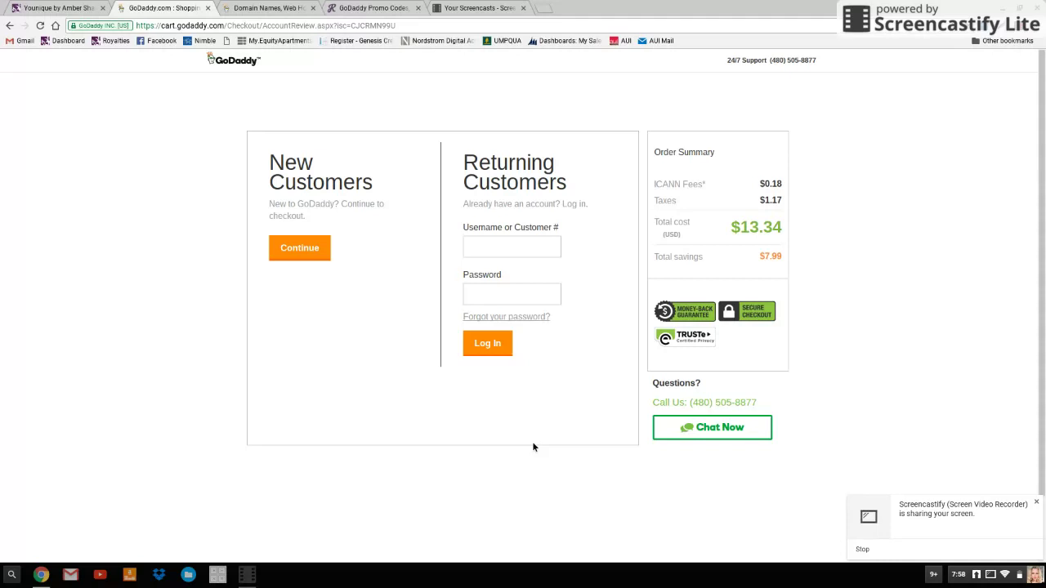
{"action": "left_click", "coordinate": [208, 8]}
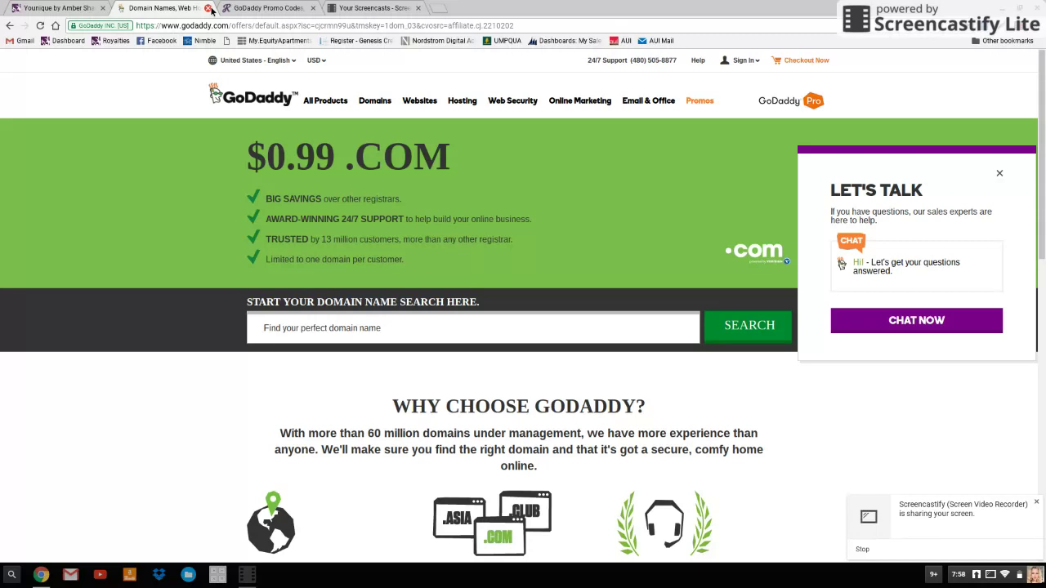
Dismiss the chat offer on the GoDaddy offer page and sign in to the account with the saved credentials
{"action": "left_click", "coordinate": [354, 26]}
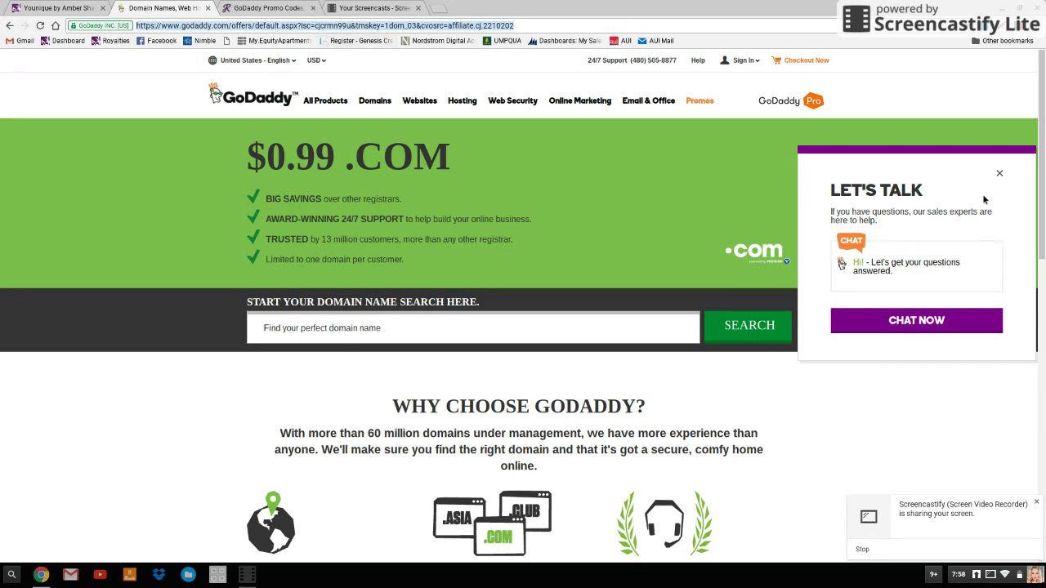
{"action": "left_click", "coordinate": [1002, 171]}
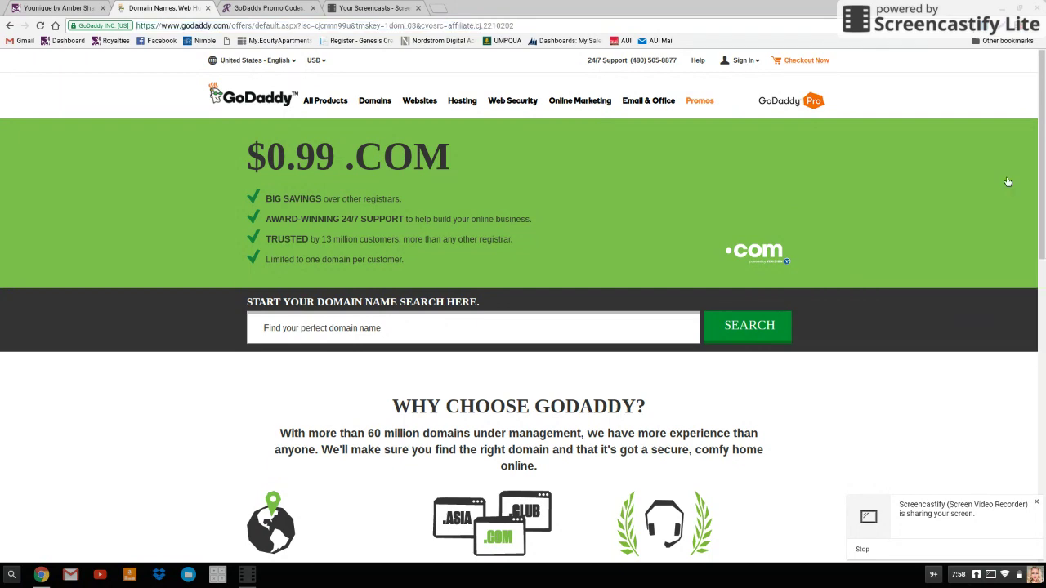
{"action": "left_click", "coordinate": [757, 70]}
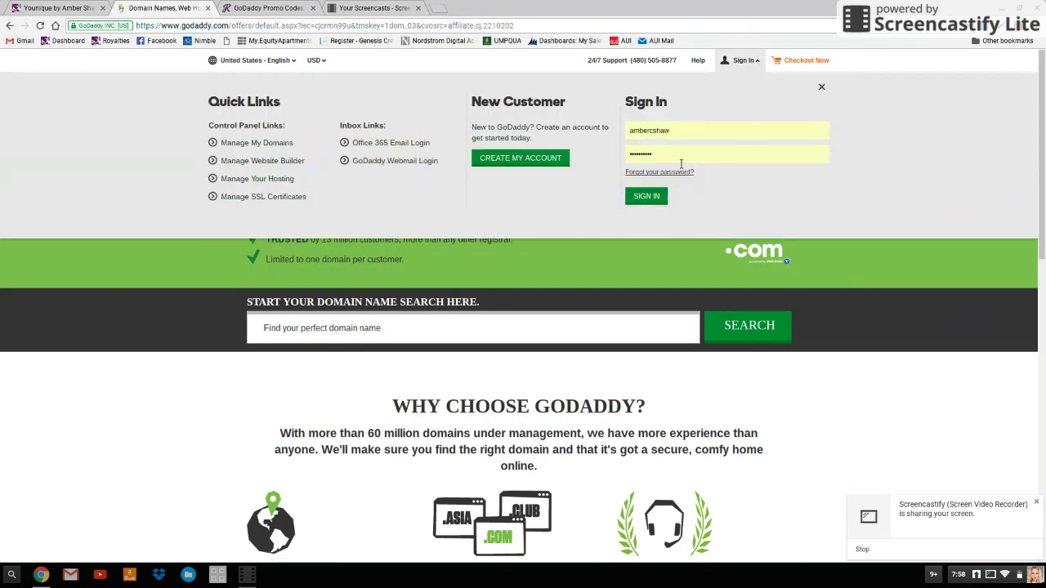
{"action": "left_click", "coordinate": [658, 202]}
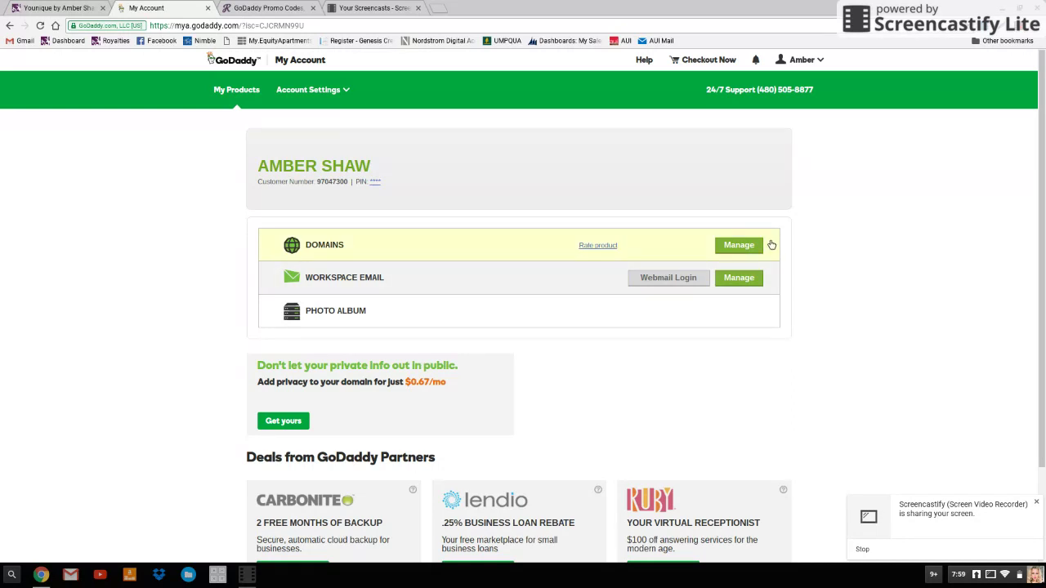
Open the connection settings of the first domain in My Domains and copy the new Younique party's link
{"action": "left_click", "coordinate": [734, 249]}
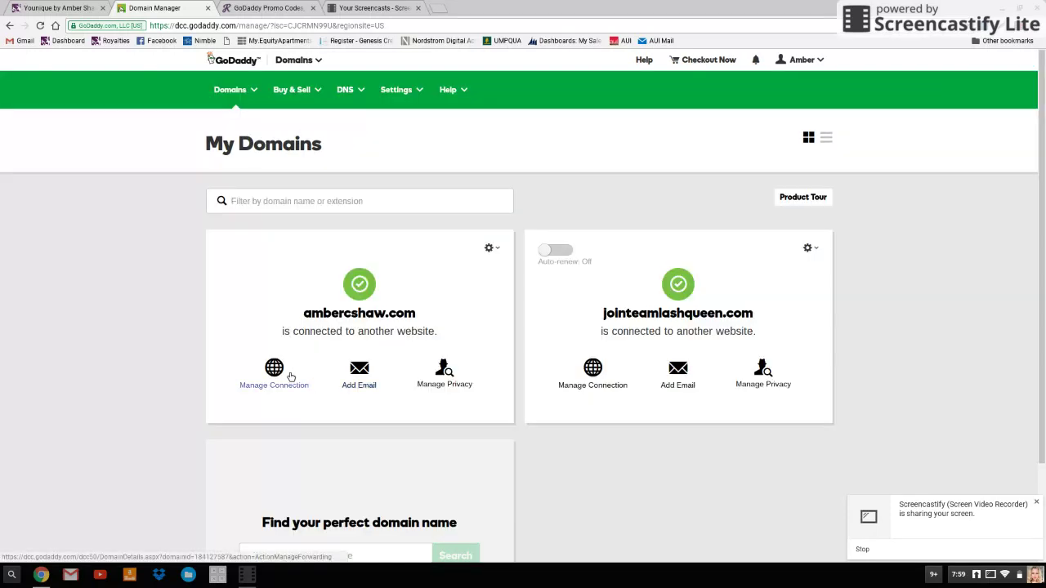
{"action": "left_click", "coordinate": [288, 376]}
{"action": "left_click", "coordinate": [43, 7]}
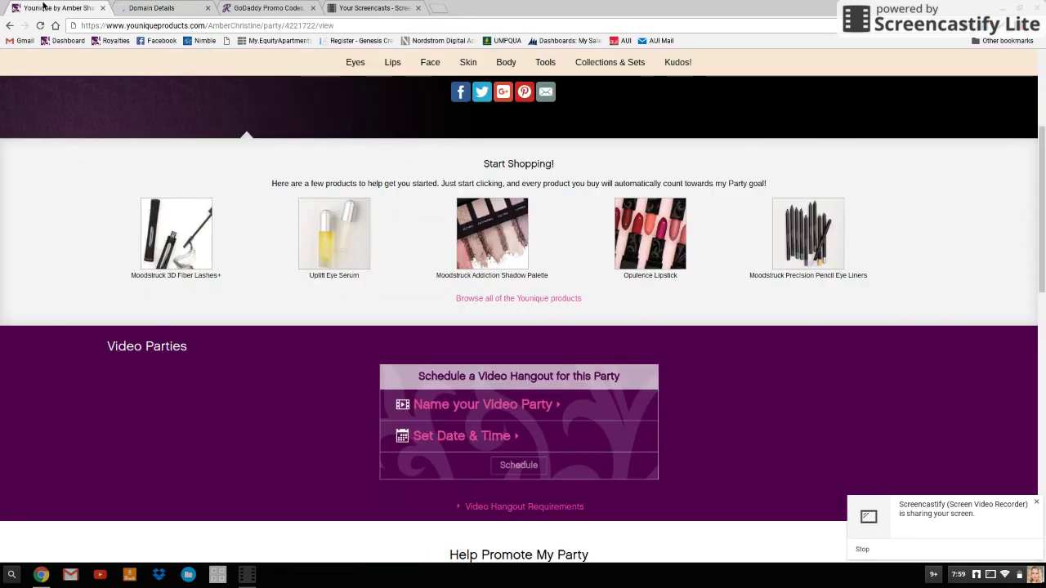
{"action": "left_click", "coordinate": [155, 26]}
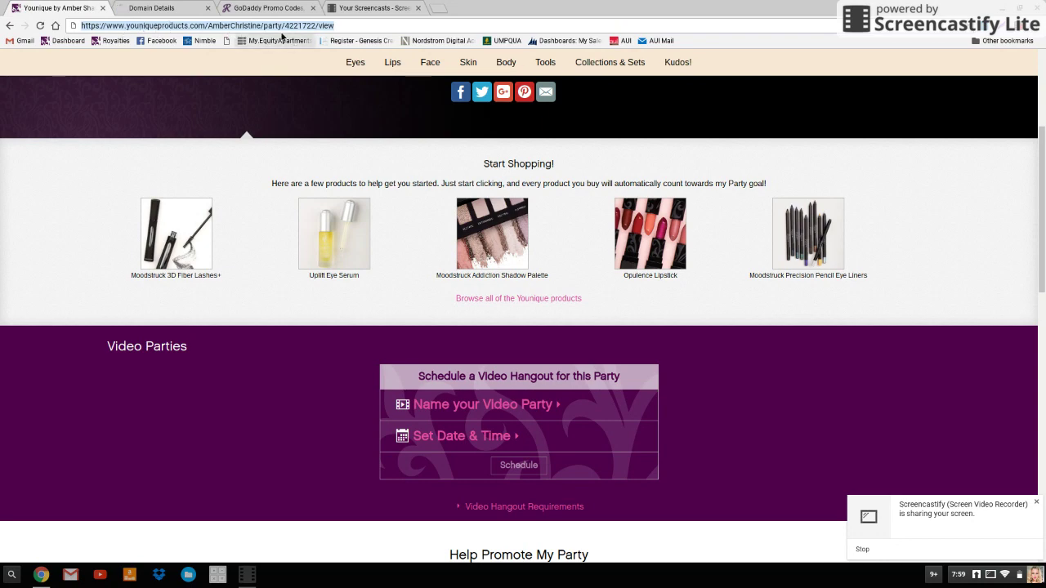
{"action": "left_click", "coordinate": [189, 6]}
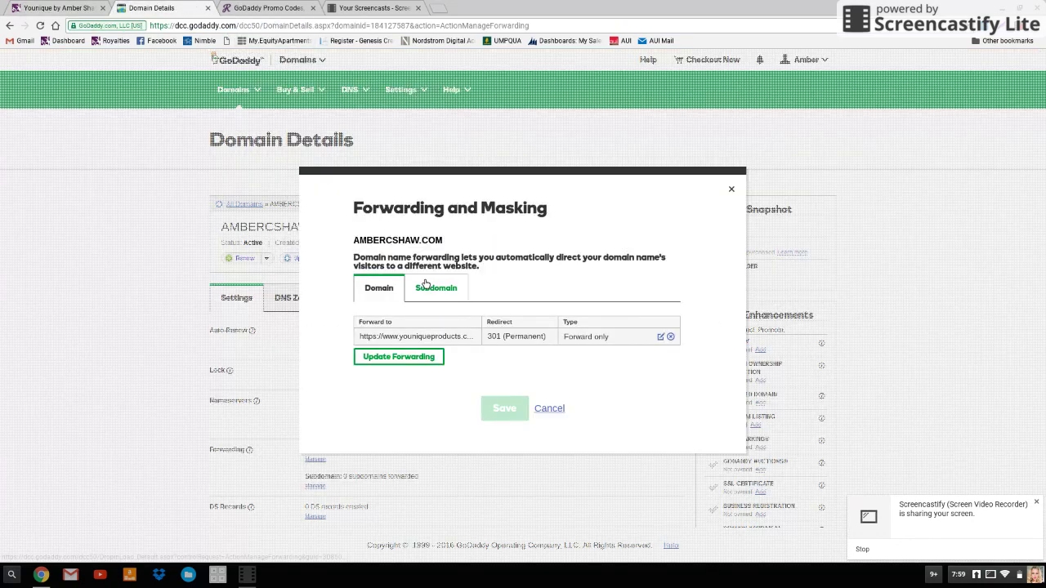
Review the domain's full forwarding address in the forwarding editor, and close the forwarding settings without saving
{"action": "left_click", "coordinate": [425, 358]}
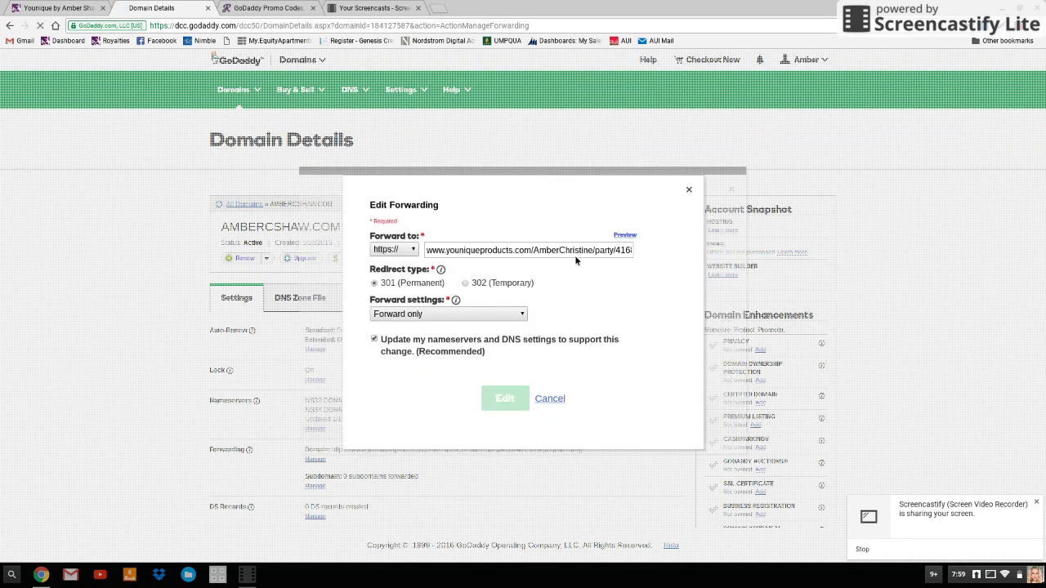
{"action": "double_click", "coordinate": [582, 255]}
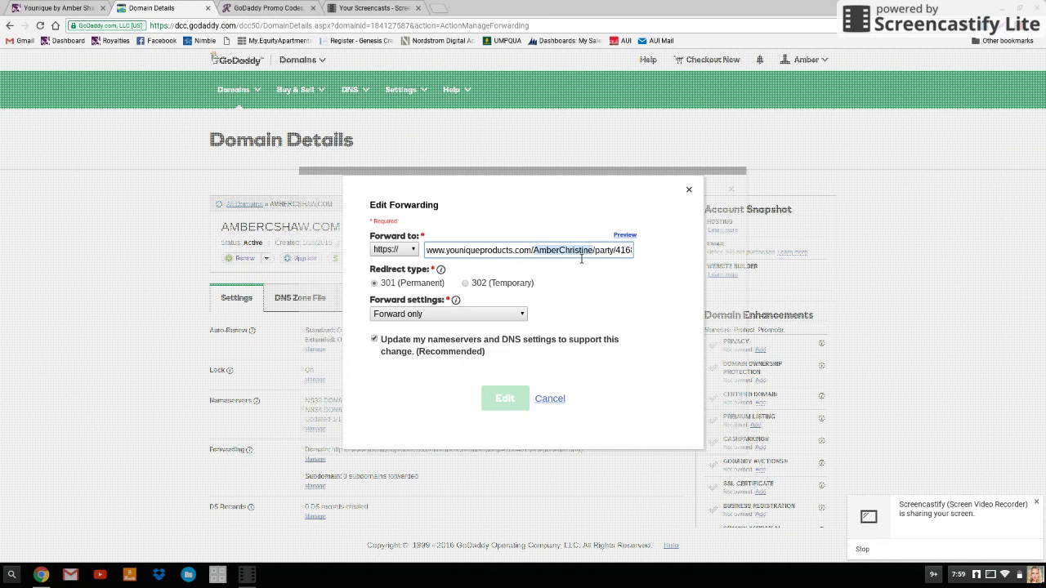
{"action": "triple_click", "coordinate": [582, 255]}
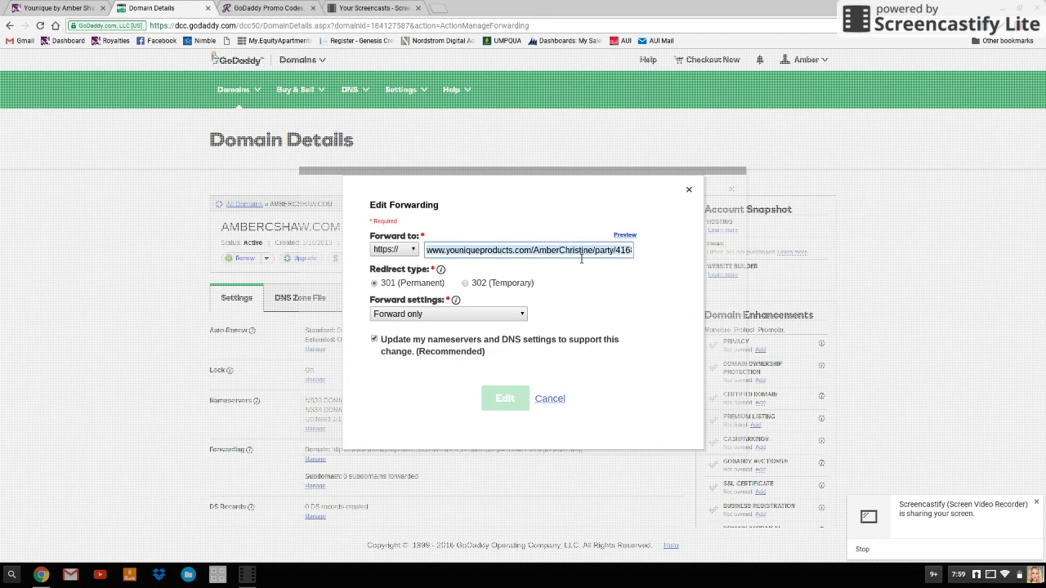
{"action": "left_click", "coordinate": [629, 255]}
{"action": "key", "text": "Right"}
{"action": "key", "text": "Right"}
{"action": "key", "text": "Right"}
{"action": "key", "text": "Right"}
{"action": "key", "text": "Right"}
{"action": "key", "text": "Right"}
{"action": "key", "text": "Right"}
{"action": "key", "text": "Right"}
{"action": "key", "text": "Right"}
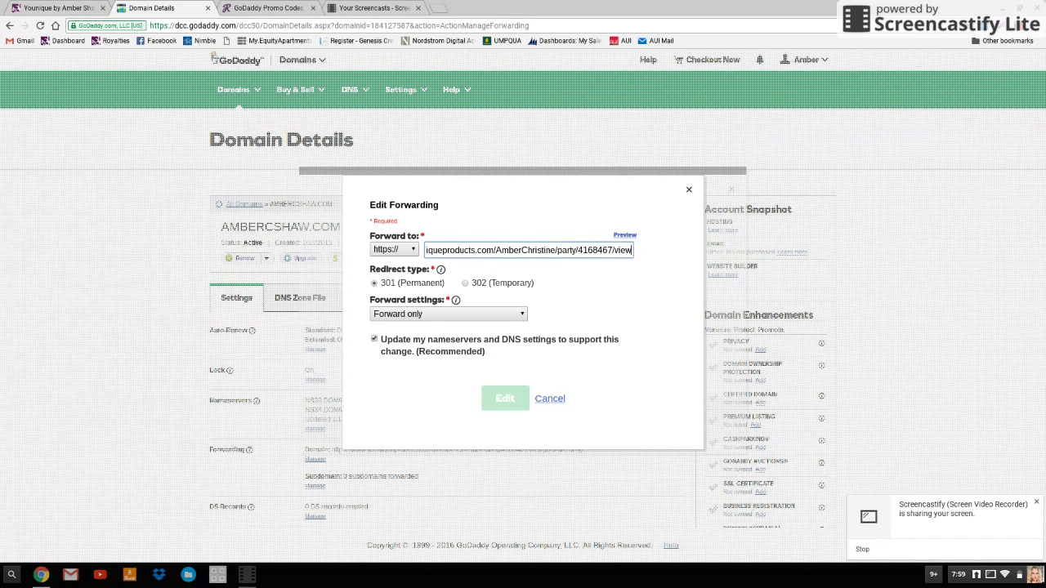
{"action": "left_click", "coordinate": [514, 401]}
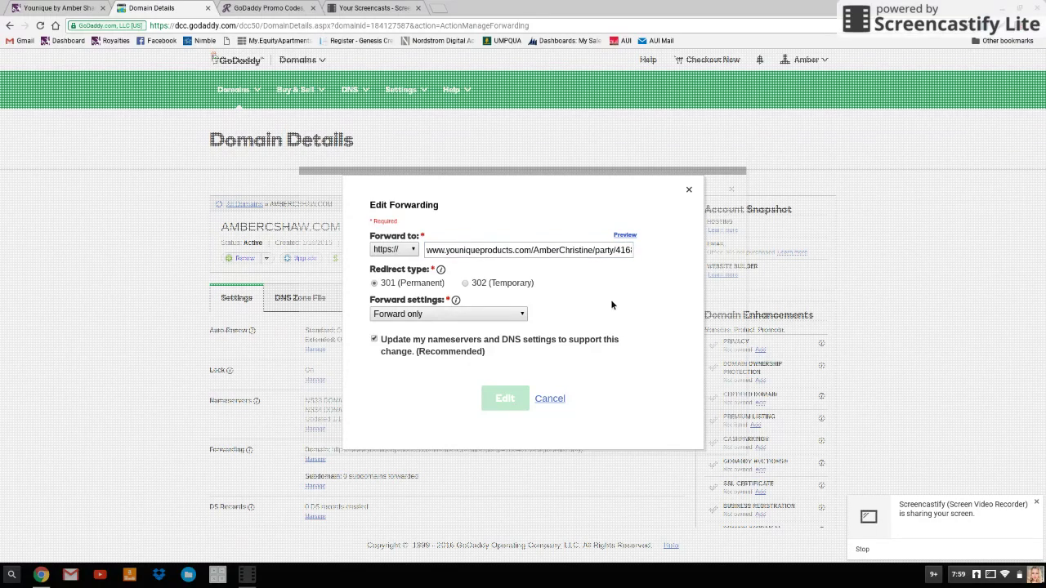
{"action": "left_click", "coordinate": [624, 260]}
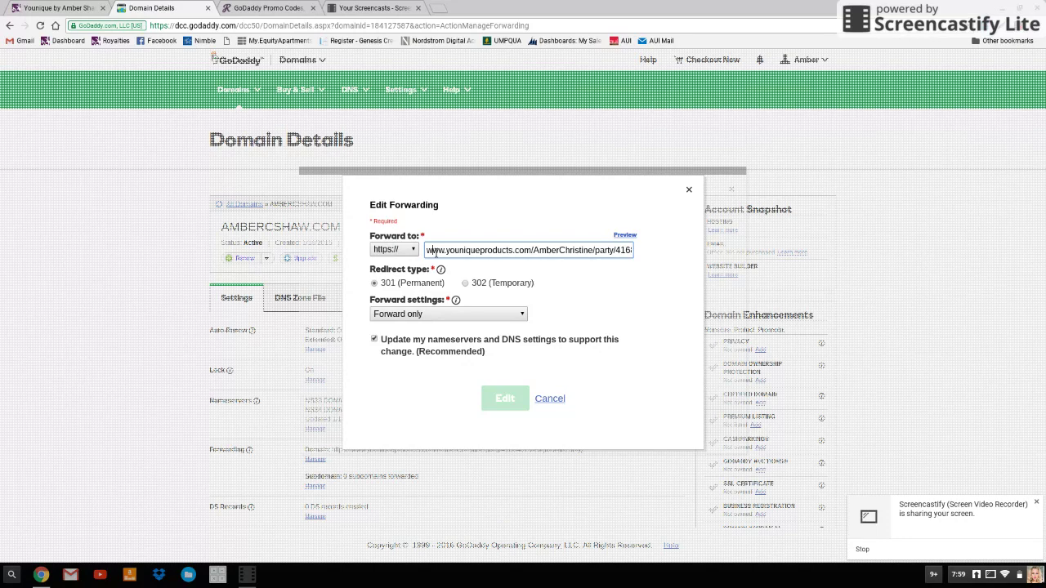
{"action": "left_click", "coordinate": [553, 400]}
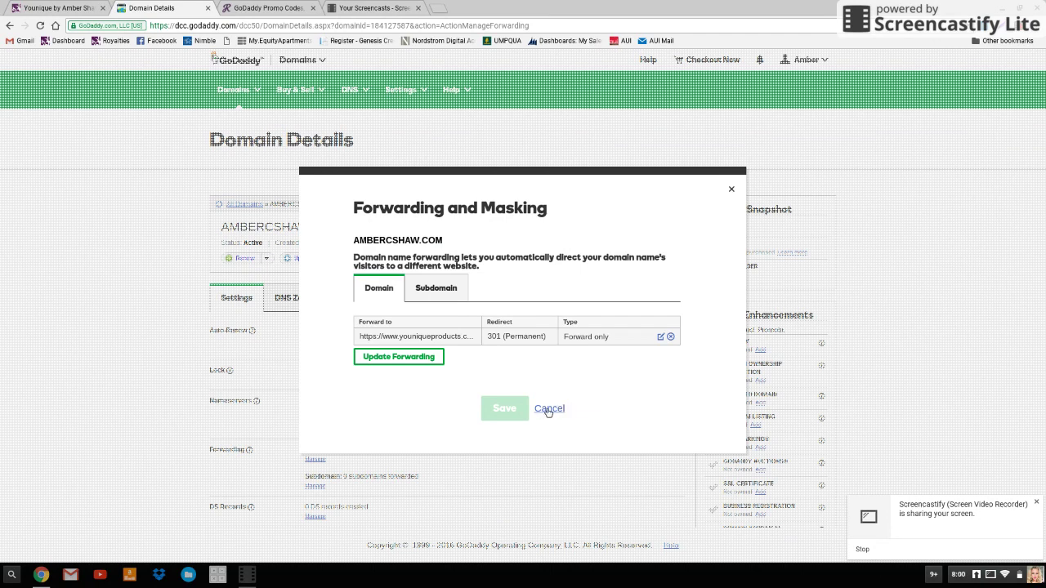
{"action": "left_click", "coordinate": [549, 408]}
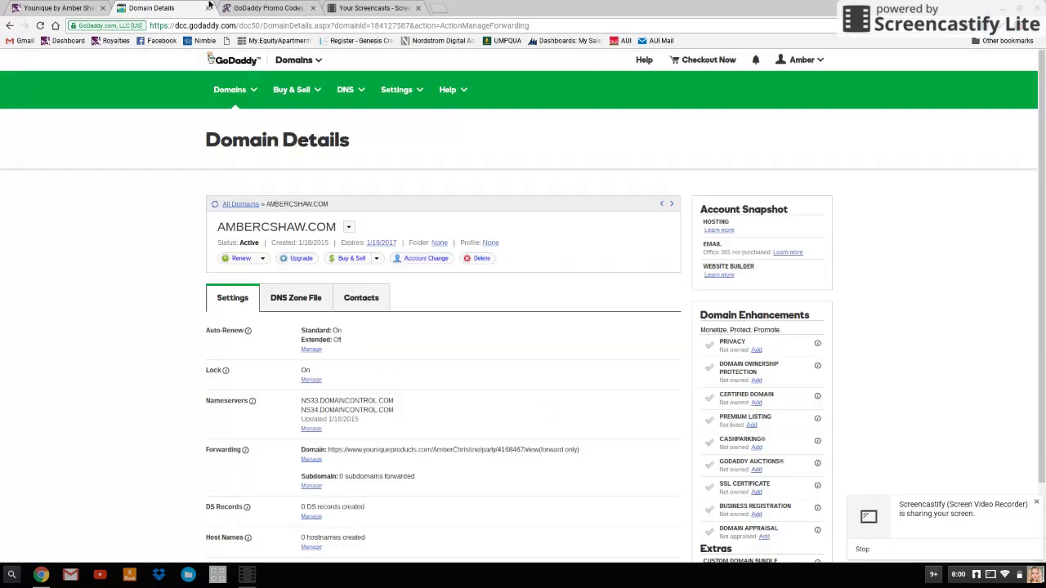
Load the forwarded personal domain in a new browser tab to check its redirect, and dismiss the screen-sharing notification
{"action": "left_click", "coordinate": [440, 10]}
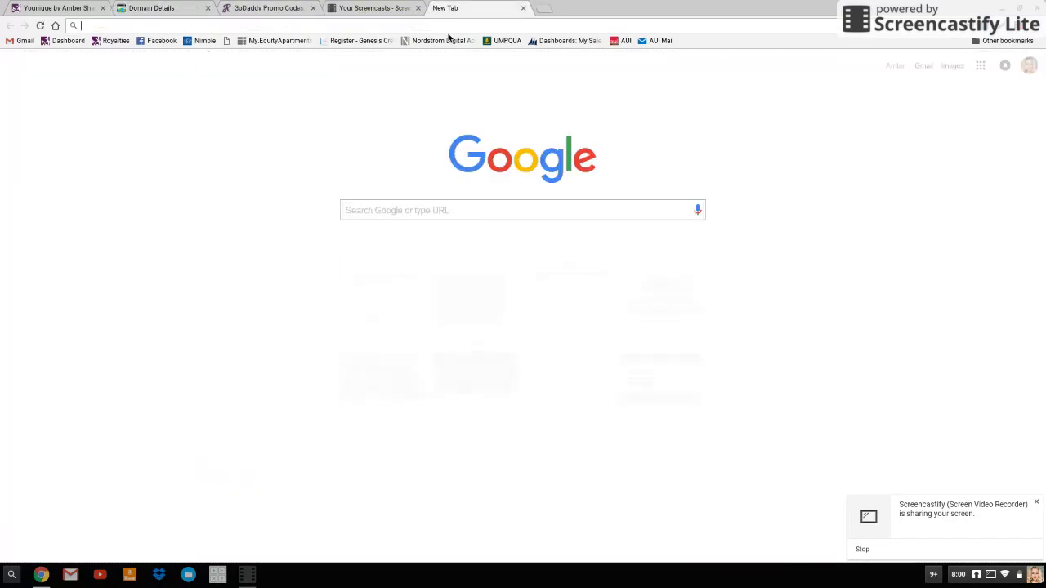
{"action": "type", "text": "www."}
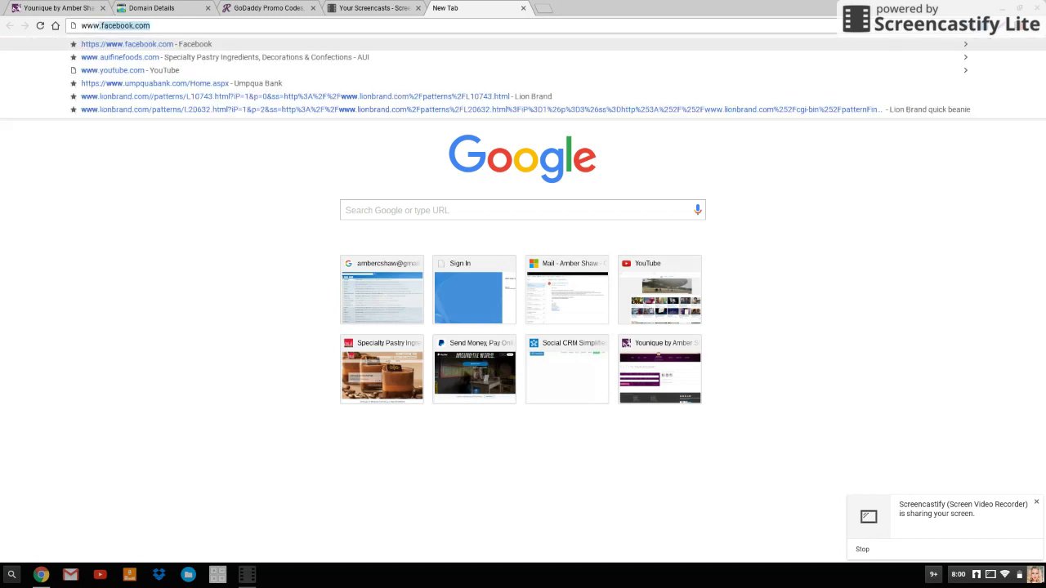
{"action": "type", "text": "amber"}
{"action": "key", "text": "Return"}
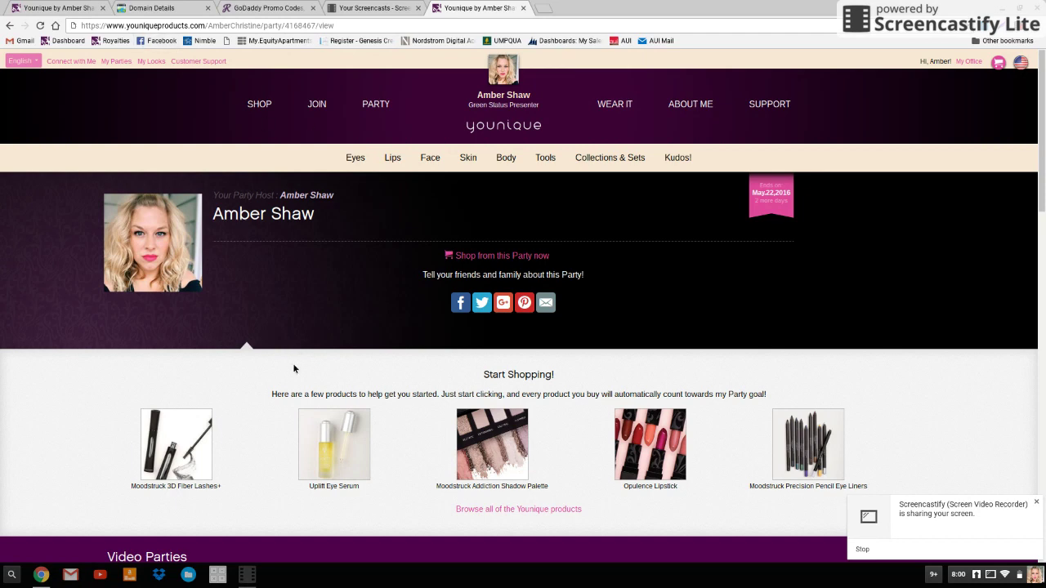
{"action": "left_click", "coordinate": [1037, 502]}
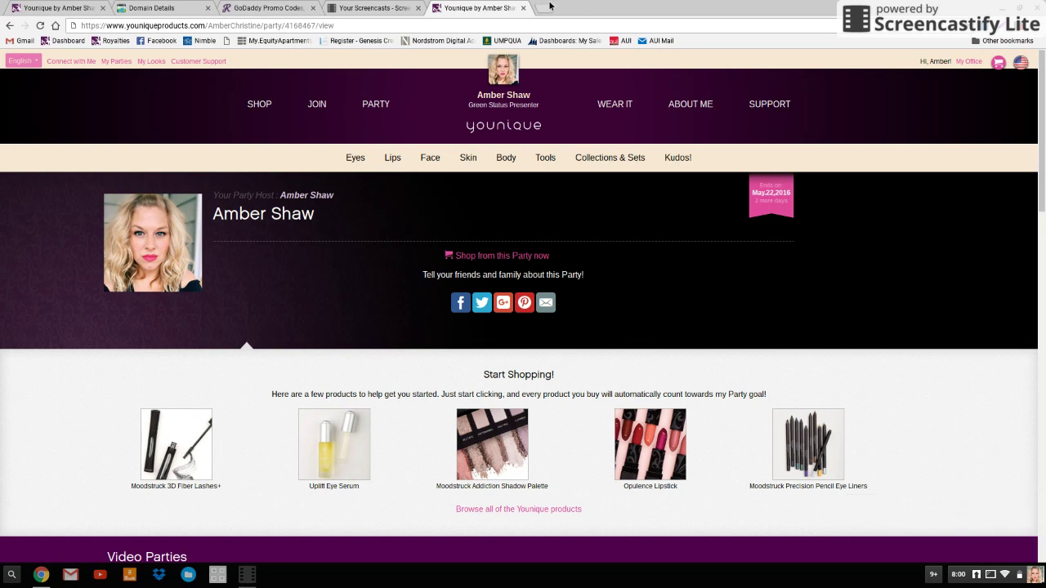